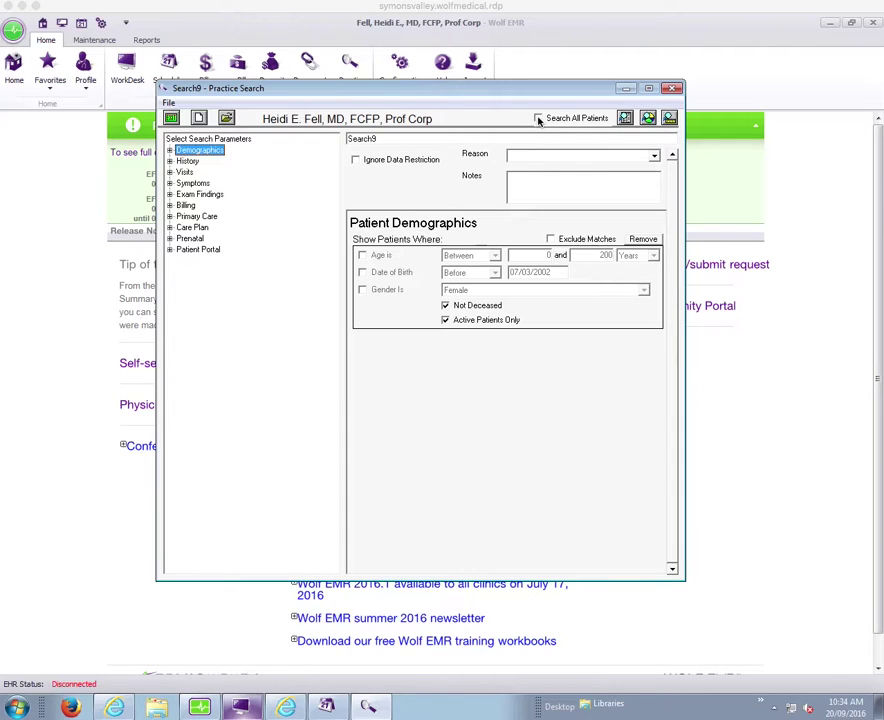
# Expand the Demographics category in the Practice Search parameters tree
pyautogui.click(172, 150)
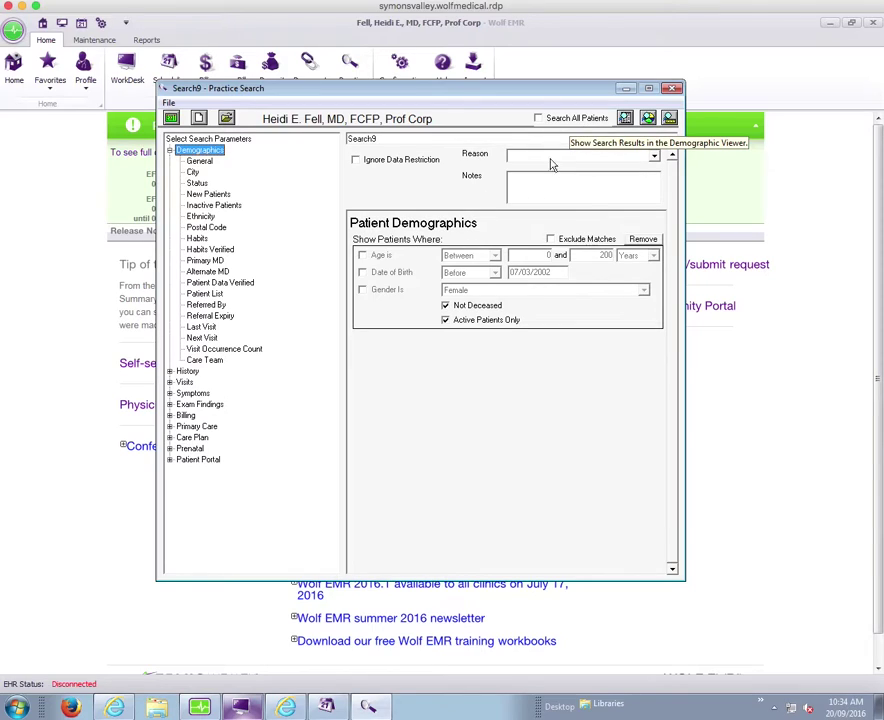
pyautogui.click(647, 118)
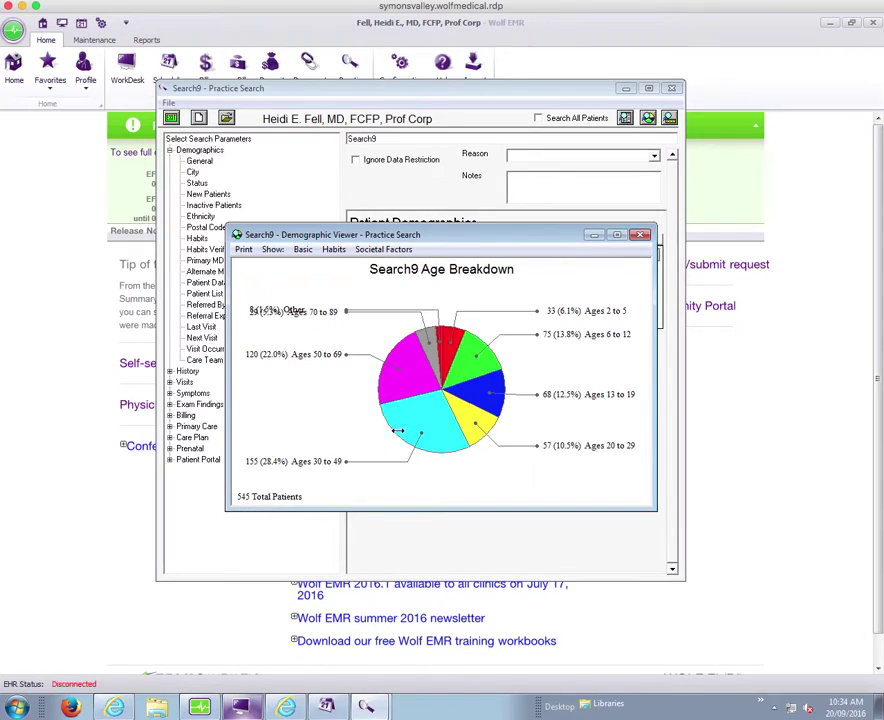
pyautogui.click(641, 235)
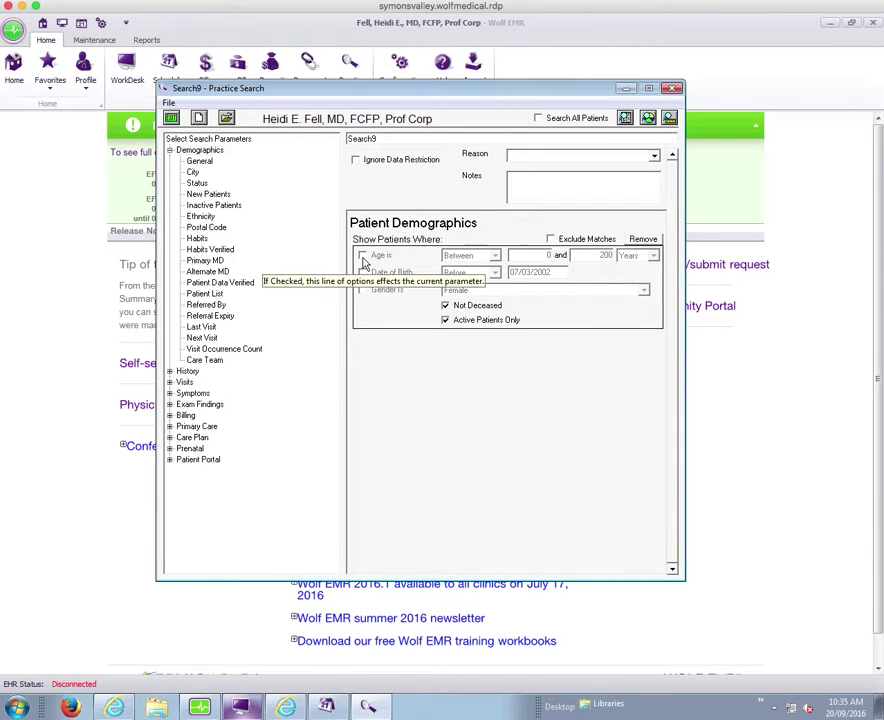
# Enable the Age criterion between 50 and 74 and the Gender criterion set to Female
pyautogui.click(363, 257)
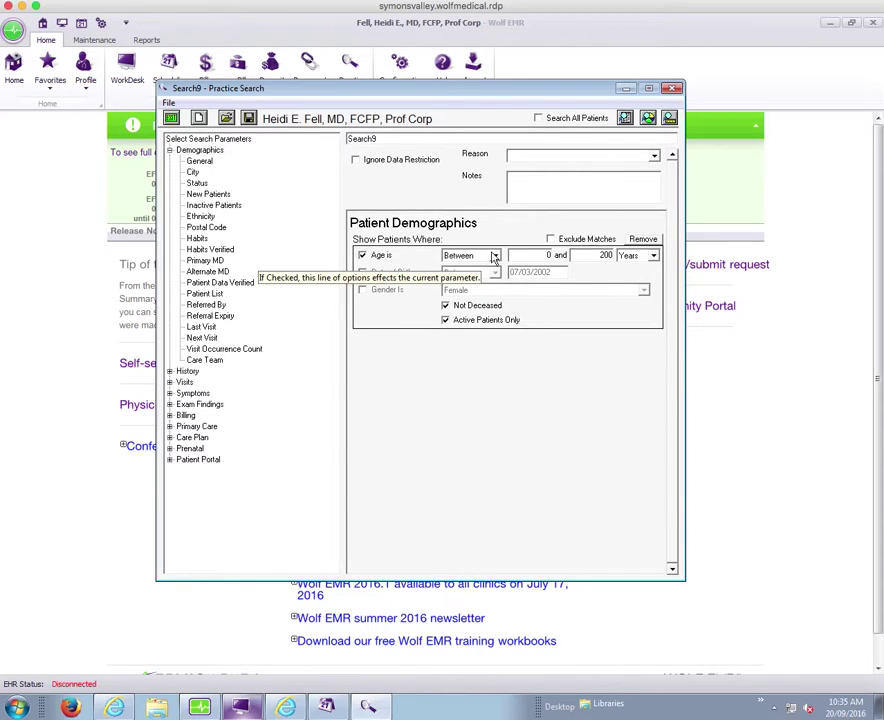
pyautogui.doubleClick(545, 256)
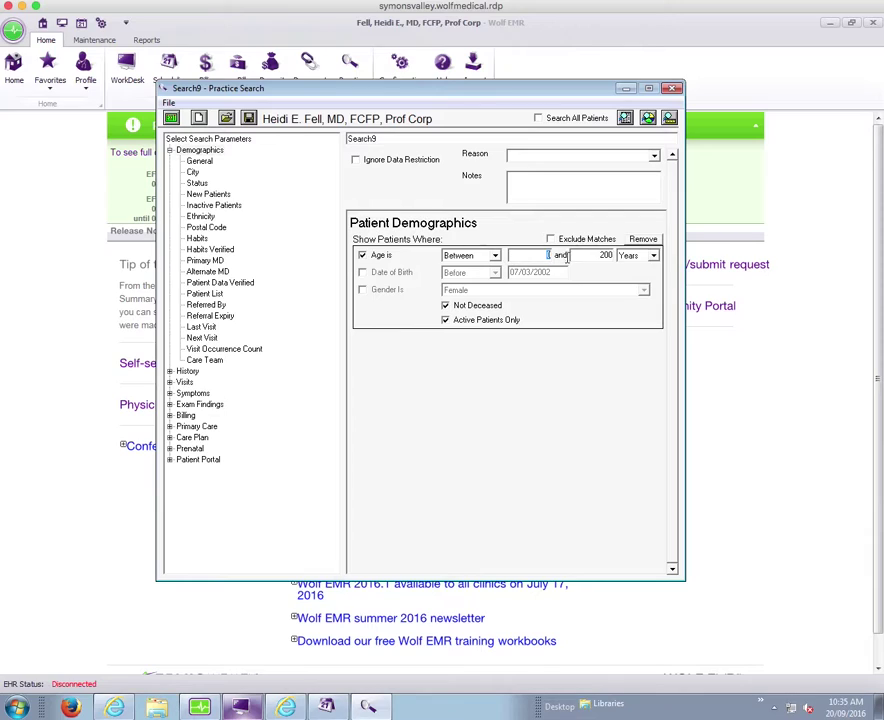
pyautogui.write('50')
pyautogui.doubleClick(597, 255)
pyautogui.doubleClick(592, 255)
pyautogui.write('74')
pyautogui.press('Delete')
pyautogui.press('Delete')
pyautogui.press('Delete')
pyautogui.click(362, 290)
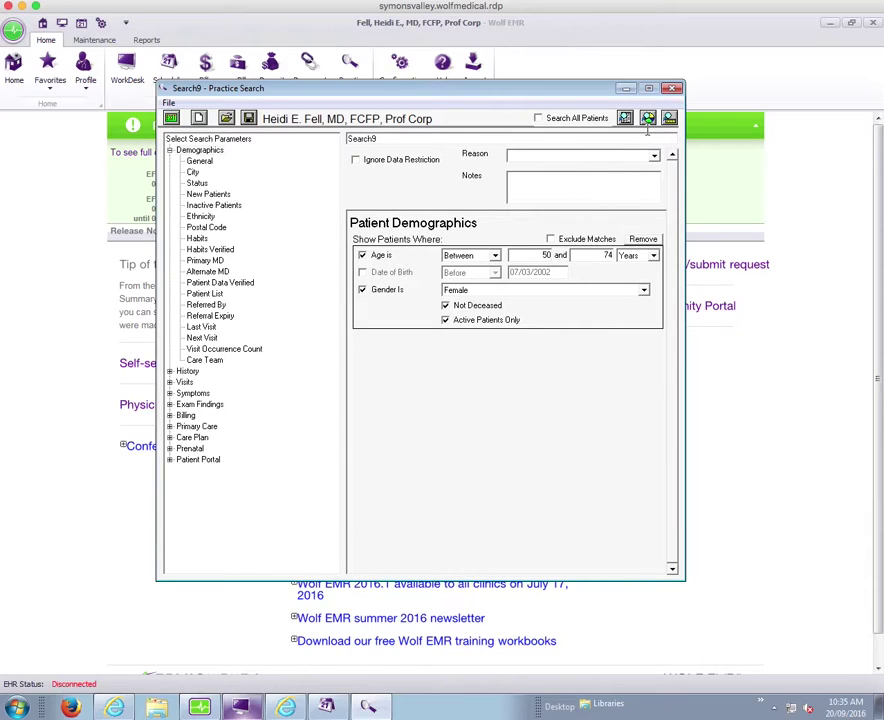
pyautogui.click(648, 119)
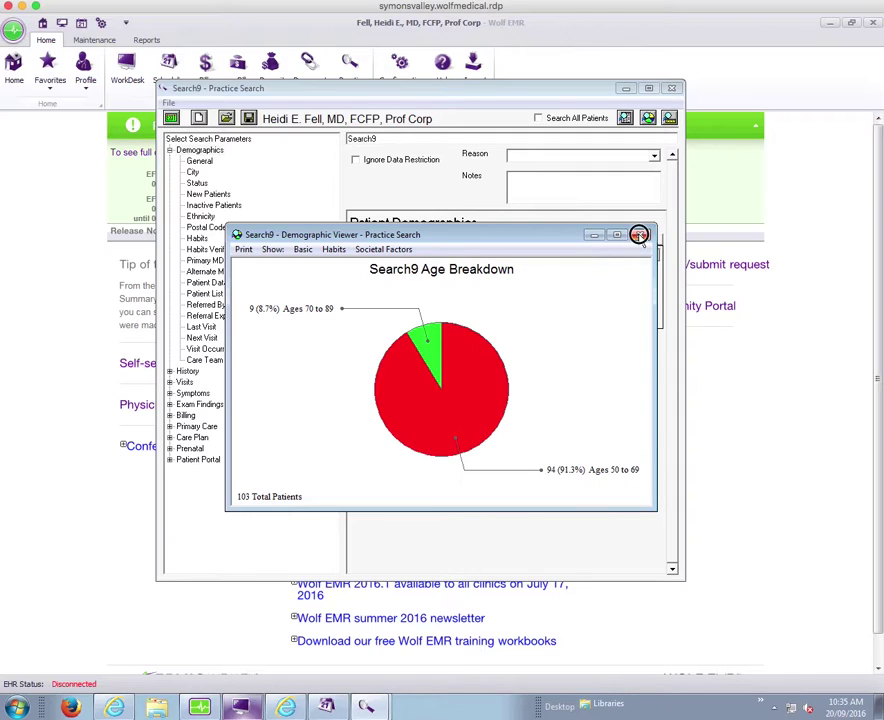
pyautogui.click(640, 237)
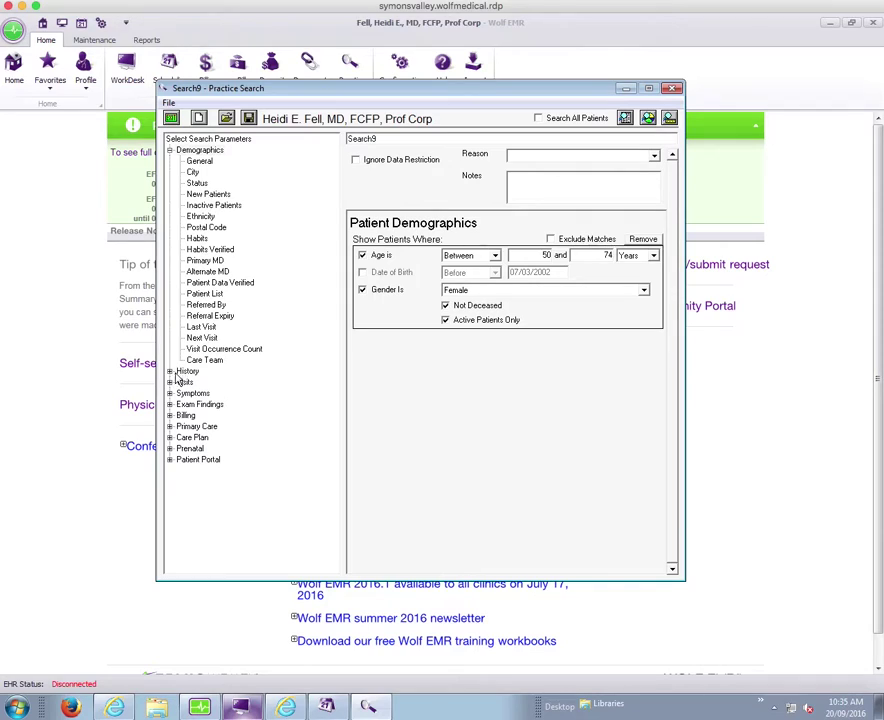
# Add a History Documents criterion, removing the PAPS criterion that was added by mistake
pyautogui.click(170, 370)
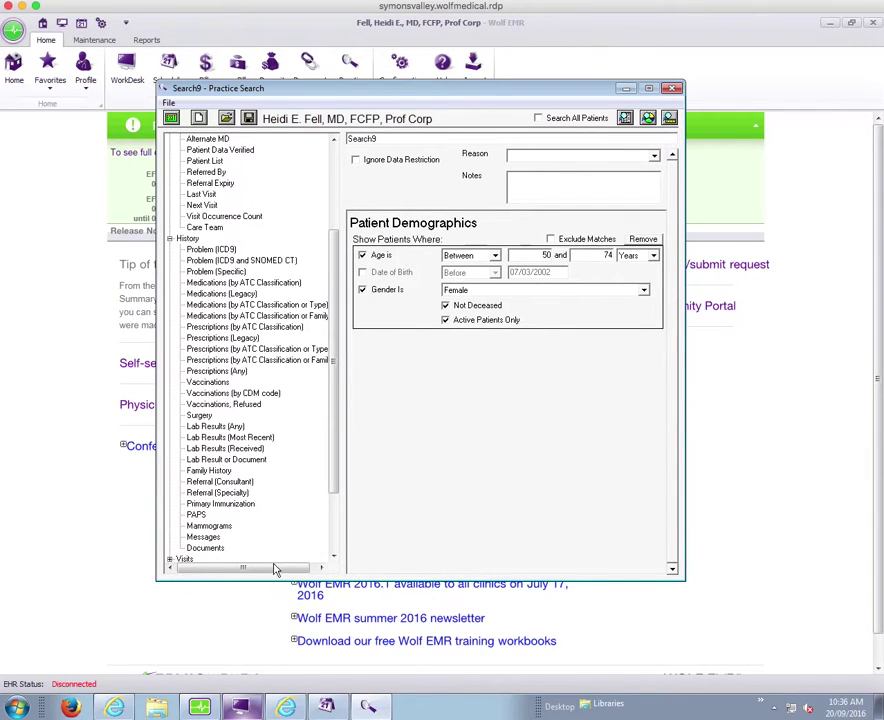
pyautogui.doubleClick(206, 548)
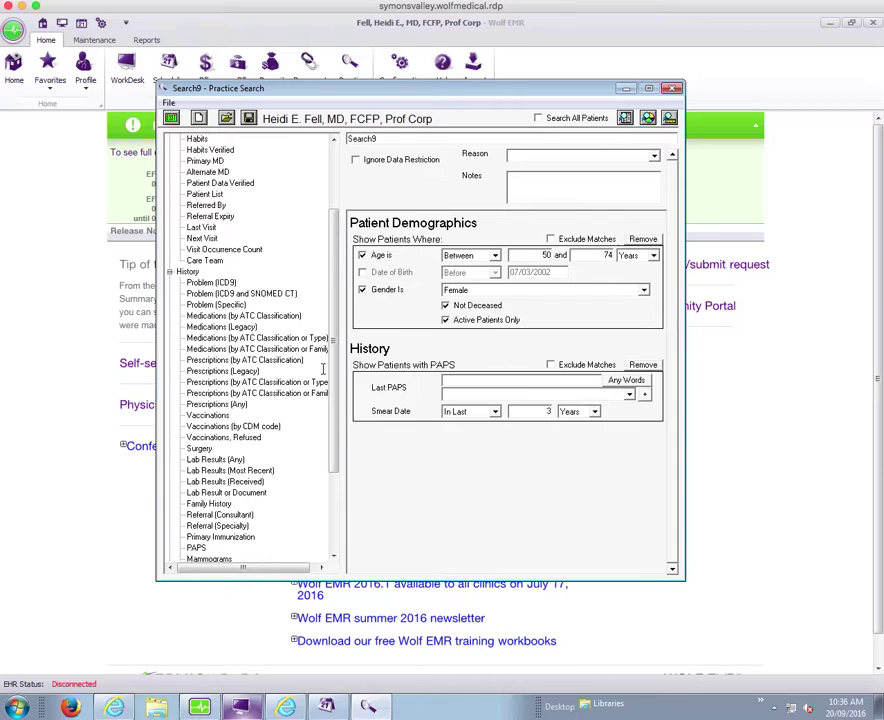
pyautogui.click(333, 499)
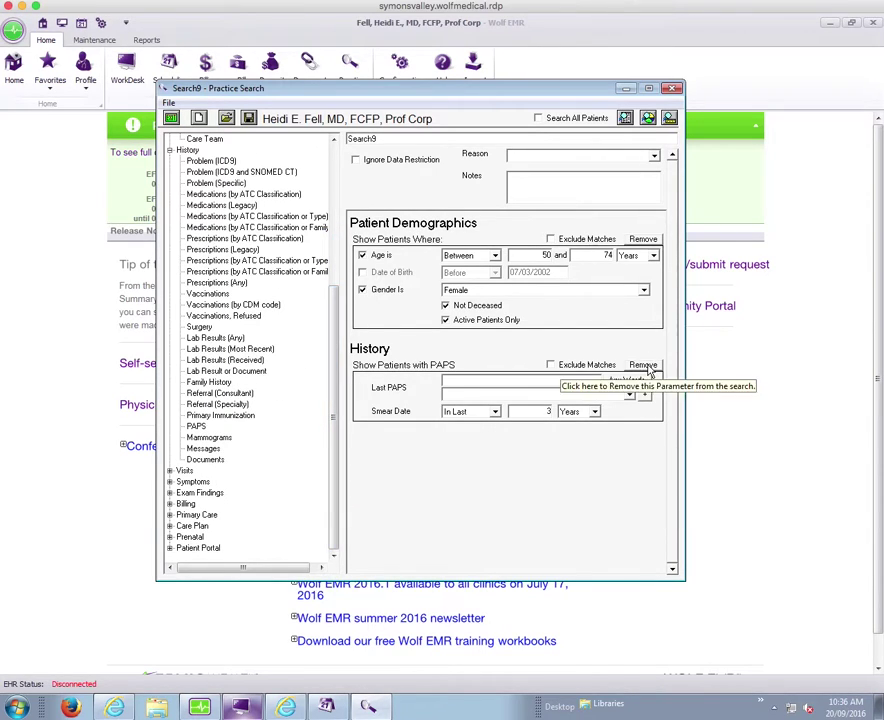
pyautogui.click(643, 366)
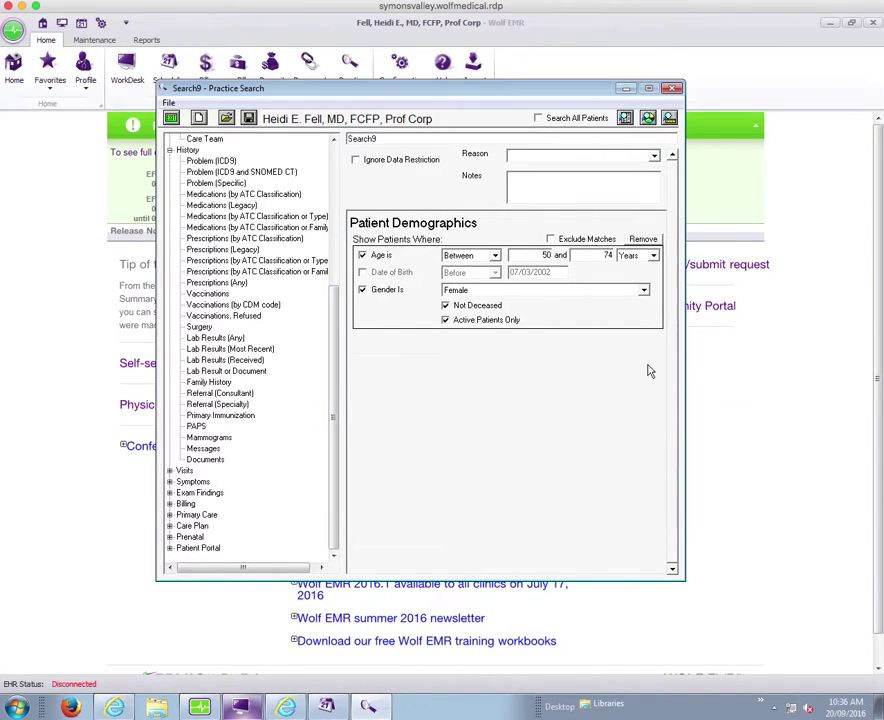
pyautogui.doubleClick(203, 462)
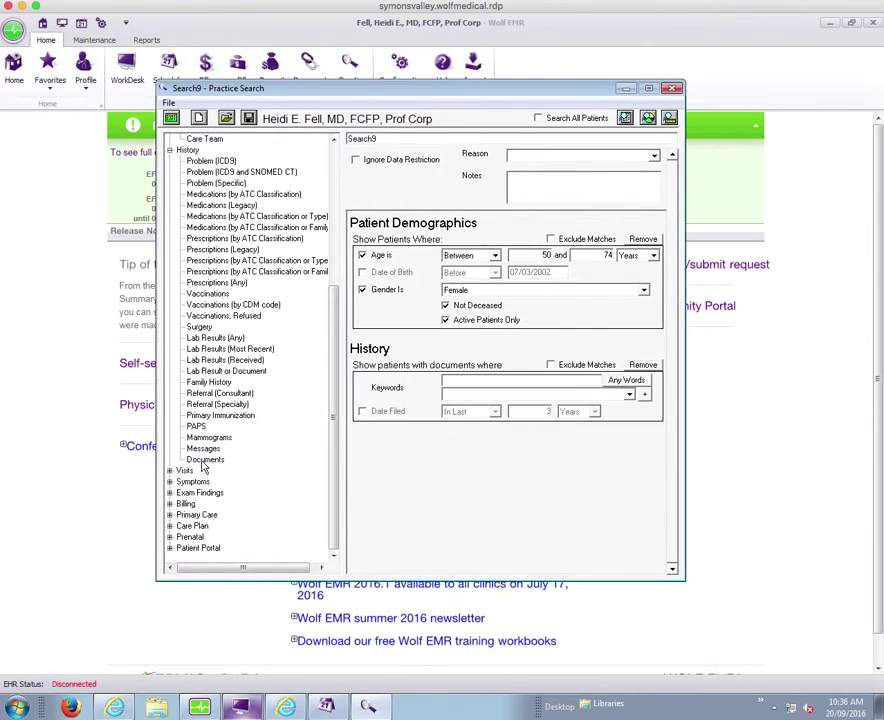
# Type 'm' in the Documents Keywords box and browse the matching keyword suggestions
pyautogui.click(499, 380)
pyautogui.write('mamm')
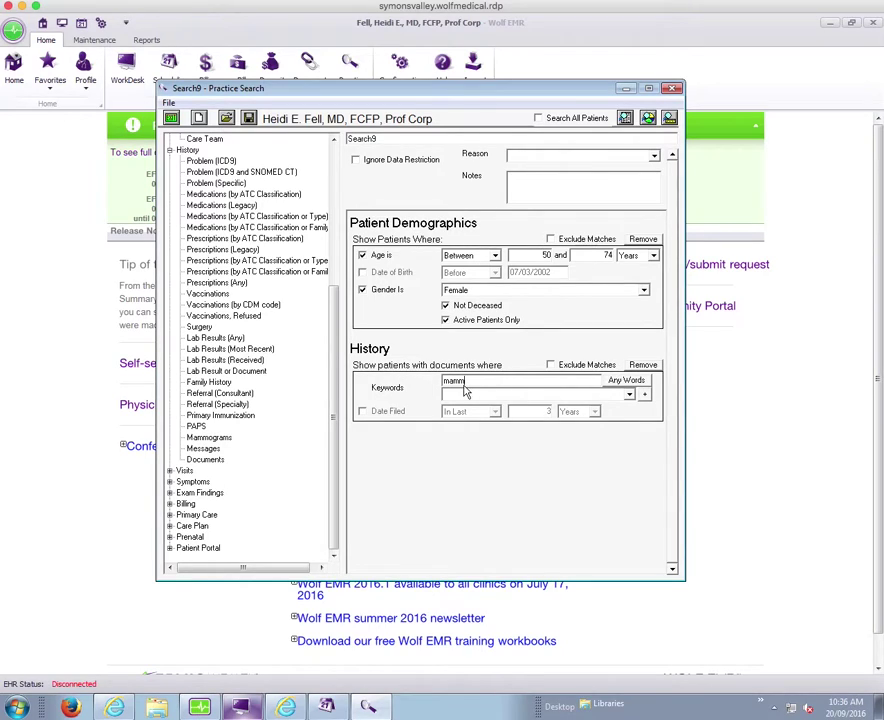
pyautogui.click(630, 396)
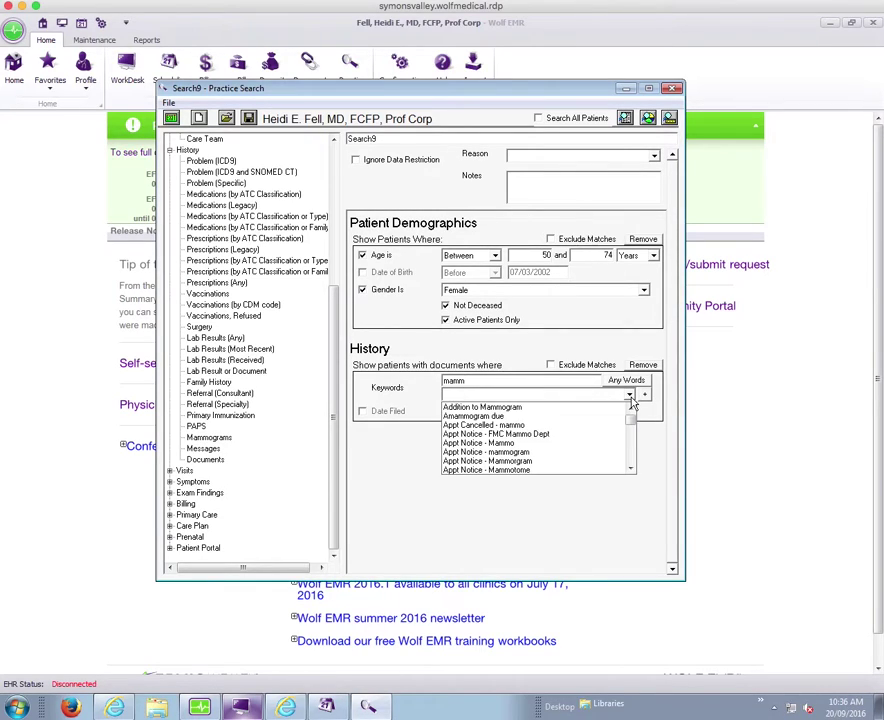
pyautogui.click(628, 468)
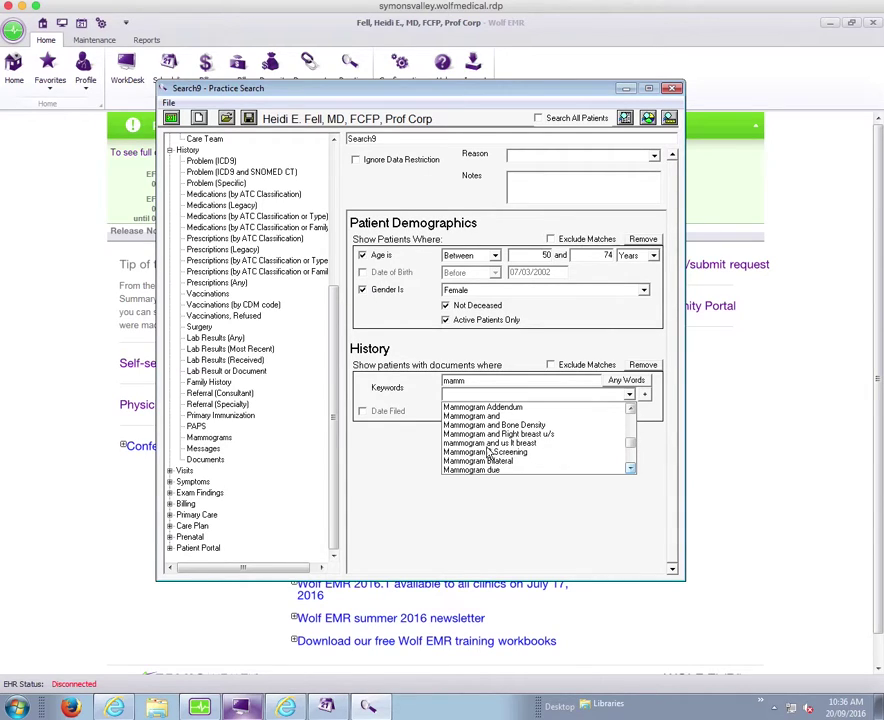
pyautogui.click(630, 411)
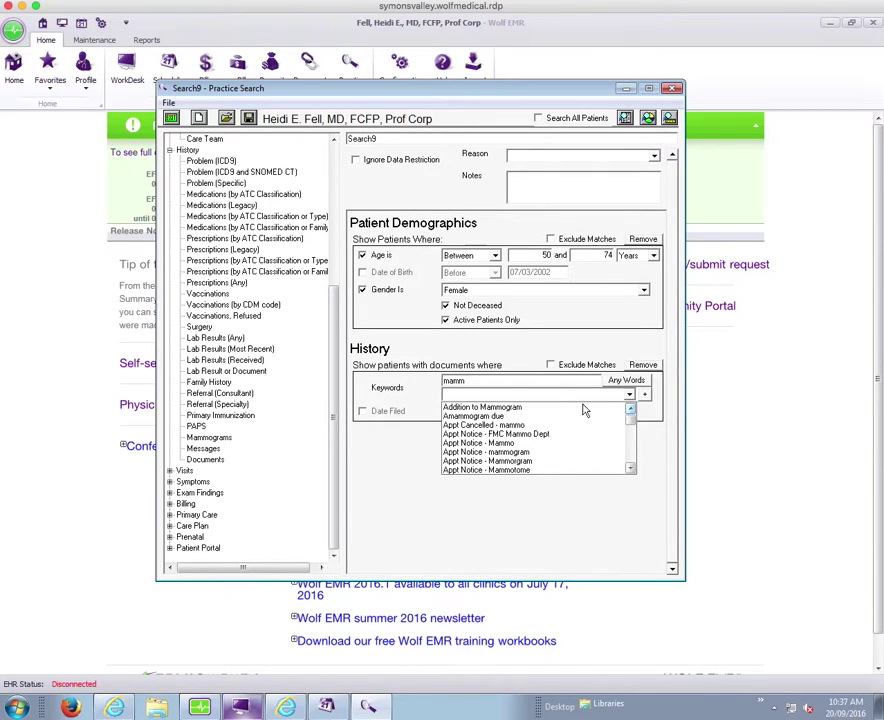
pyautogui.click(505, 392)
pyautogui.click(468, 381)
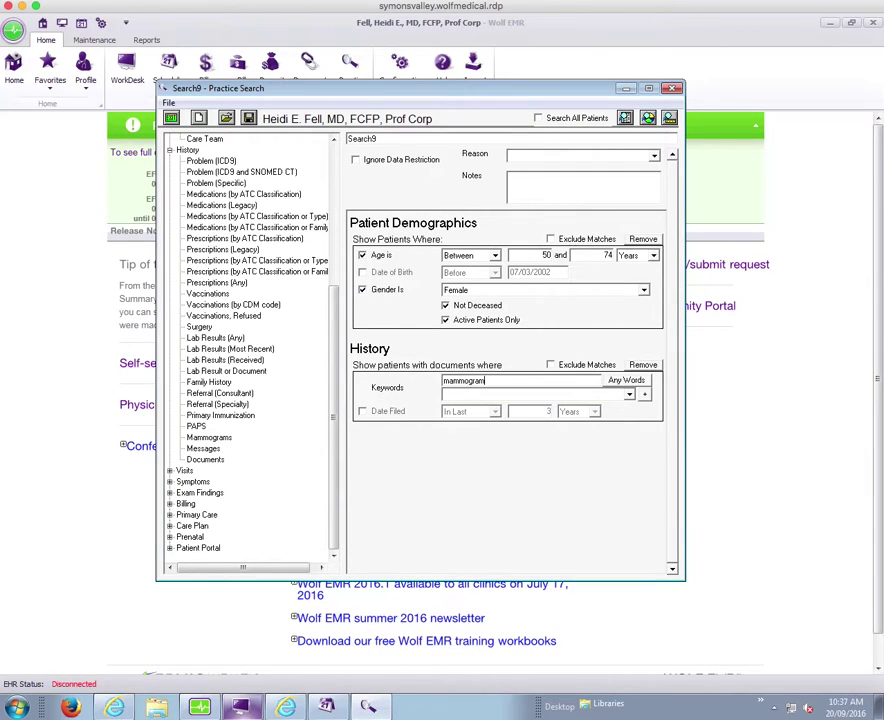
# Scroll through the keyword suggestions and choose Mammogram as the document keyword
pyautogui.click(629, 395)
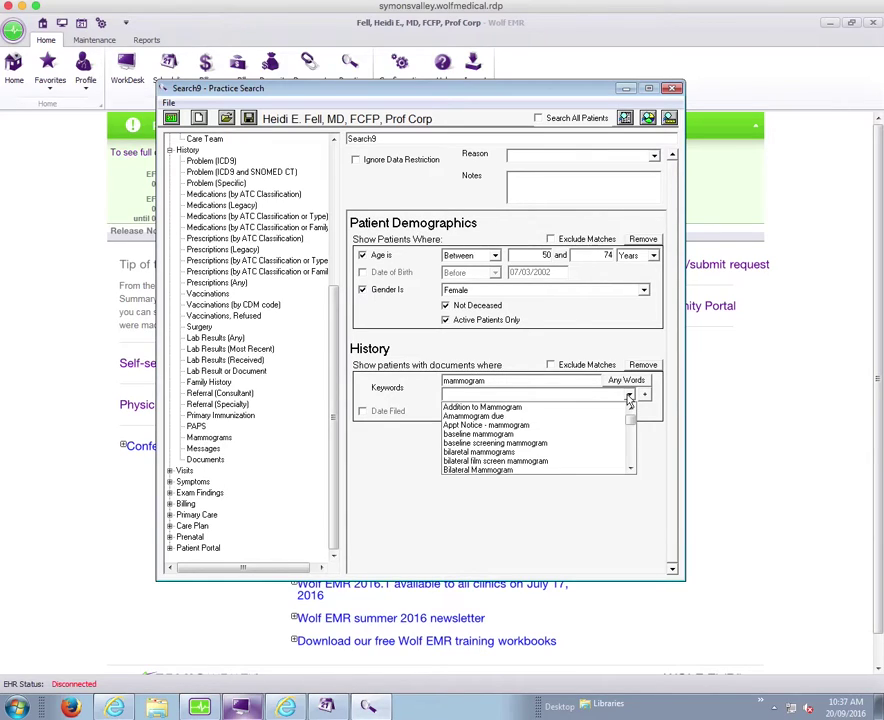
pyautogui.click(630, 468)
pyautogui.click(630, 468)
pyautogui.click(630, 468)
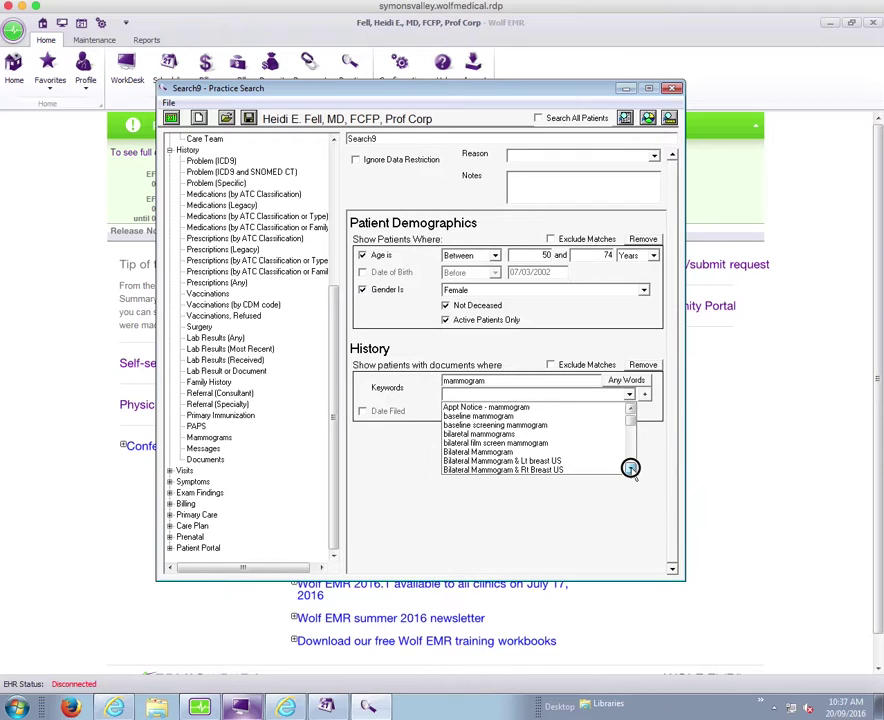
pyautogui.click(630, 468)
pyautogui.click(630, 468)
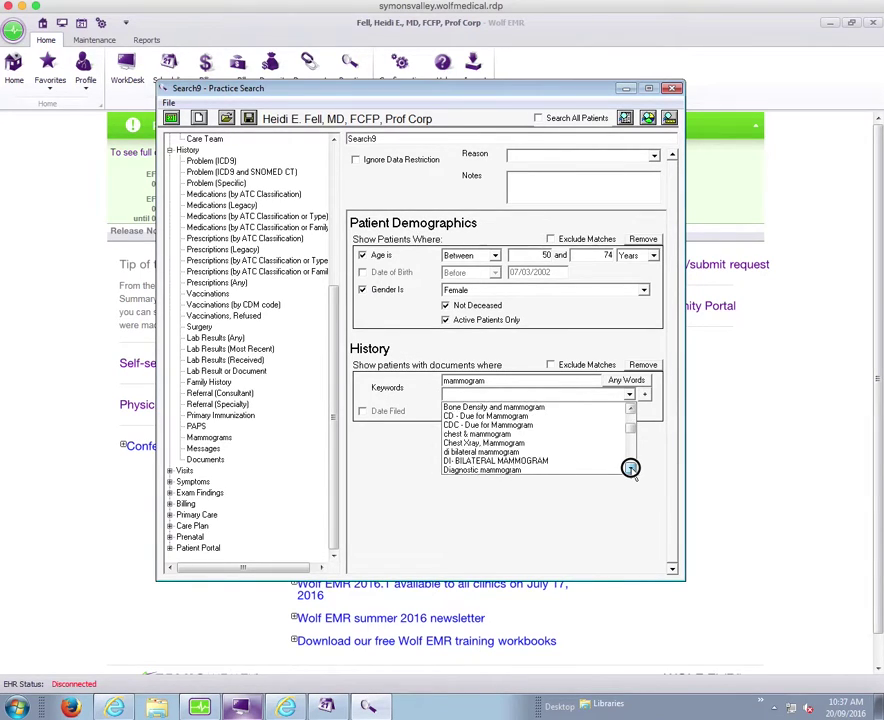
pyautogui.click(630, 468)
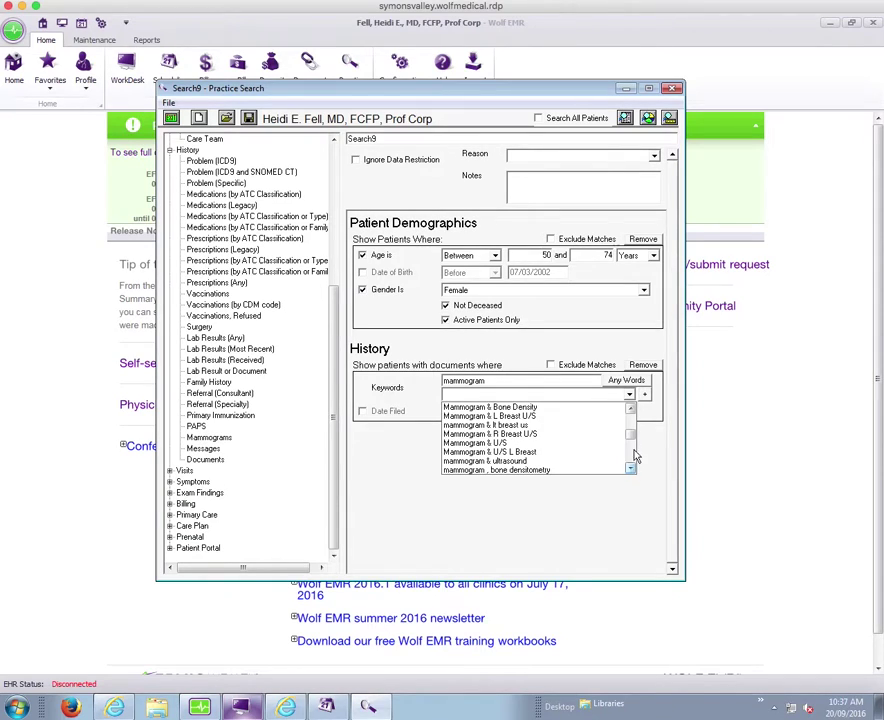
pyautogui.click(630, 408)
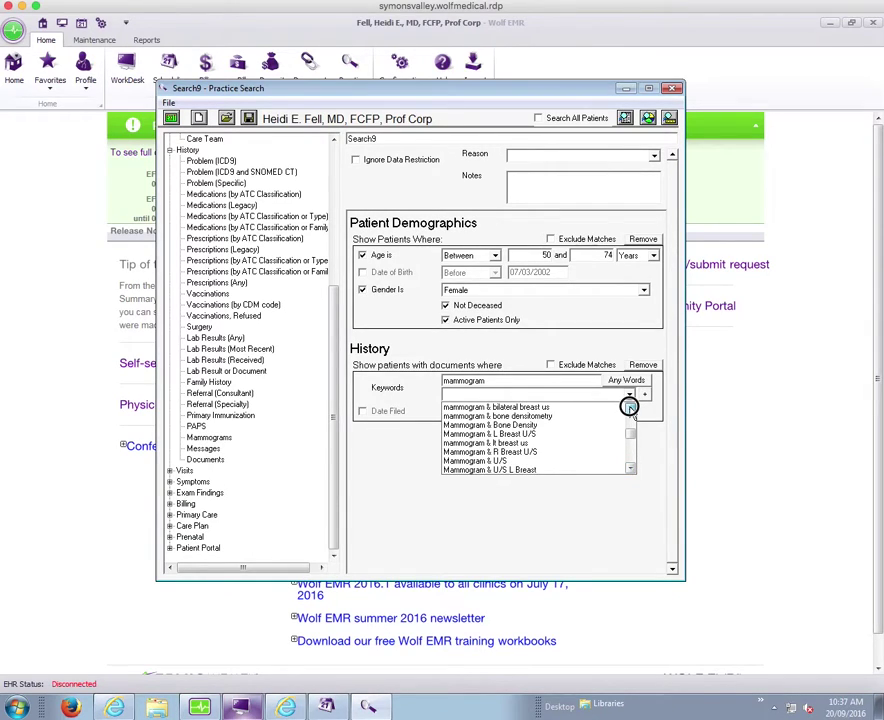
pyautogui.click(630, 408)
pyautogui.scroll(1, 543, 444)
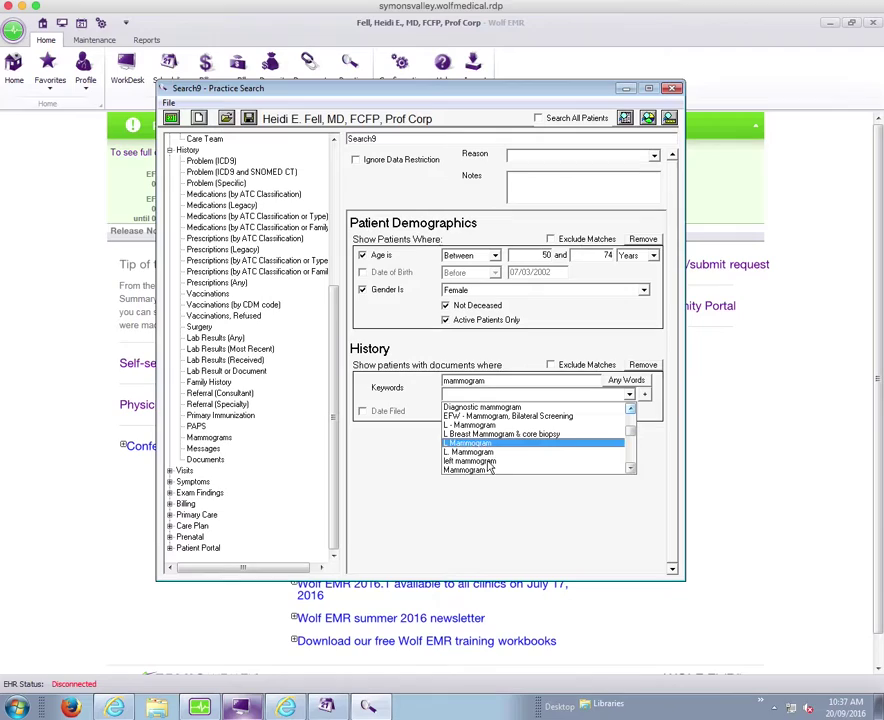
pyautogui.click(490, 470)
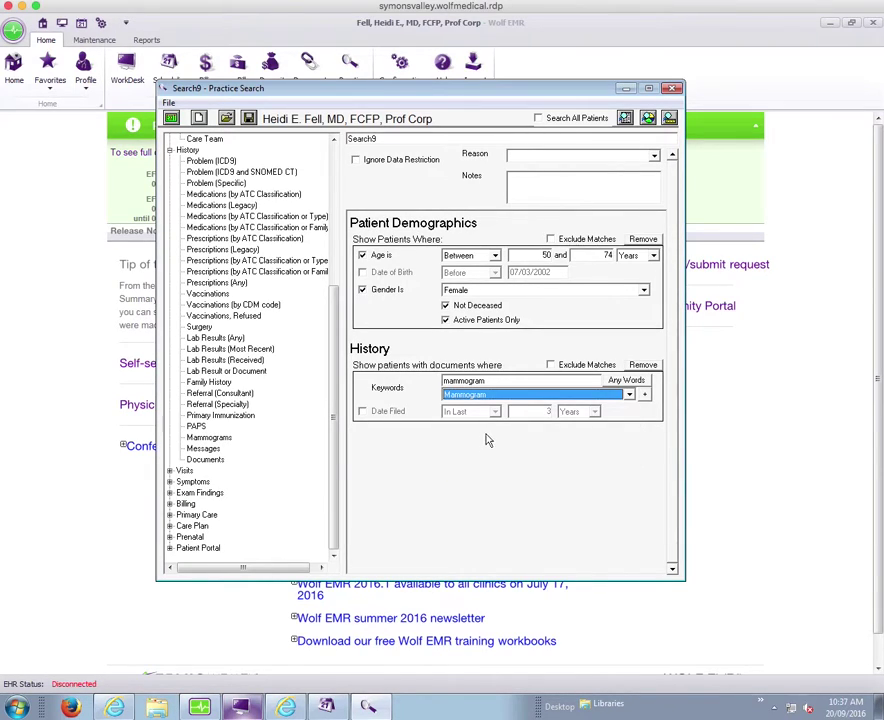
# Add Bilateral Screening Mammogram as a second keyword and limit to documents filed within 2 years
pyautogui.click(645, 397)
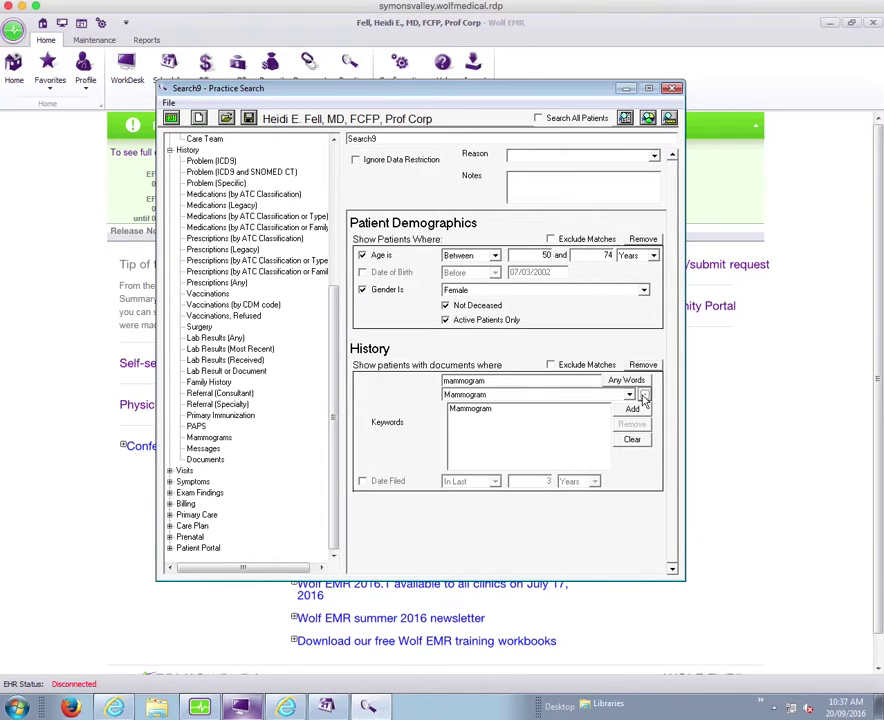
pyautogui.click(629, 395)
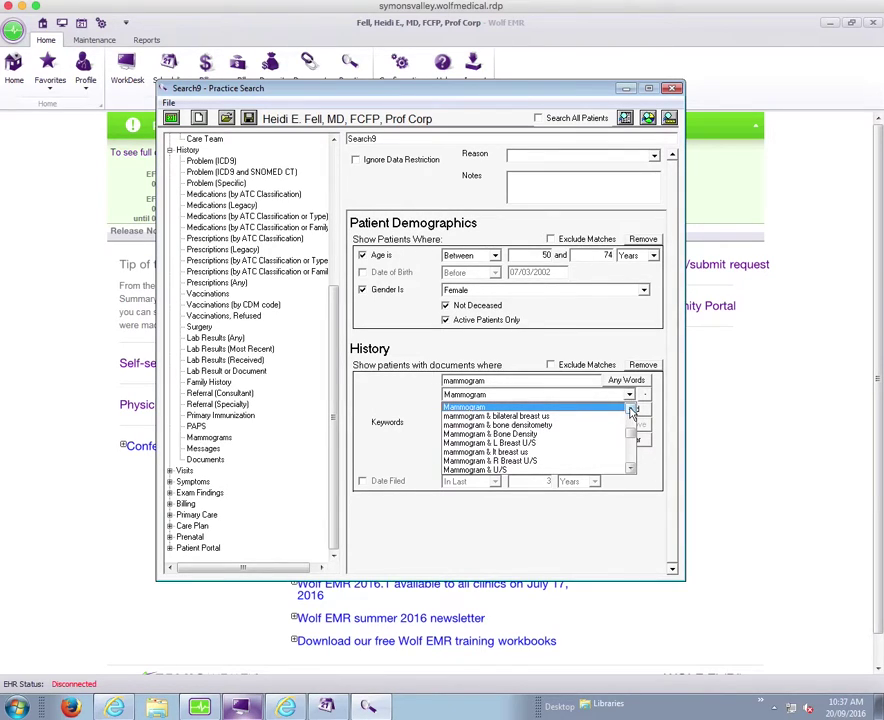
pyautogui.scroll(1, 631, 413)
pyautogui.scroll(2, 631, 413)
pyautogui.scroll(2, 631, 413)
pyautogui.scroll(2, 631, 413)
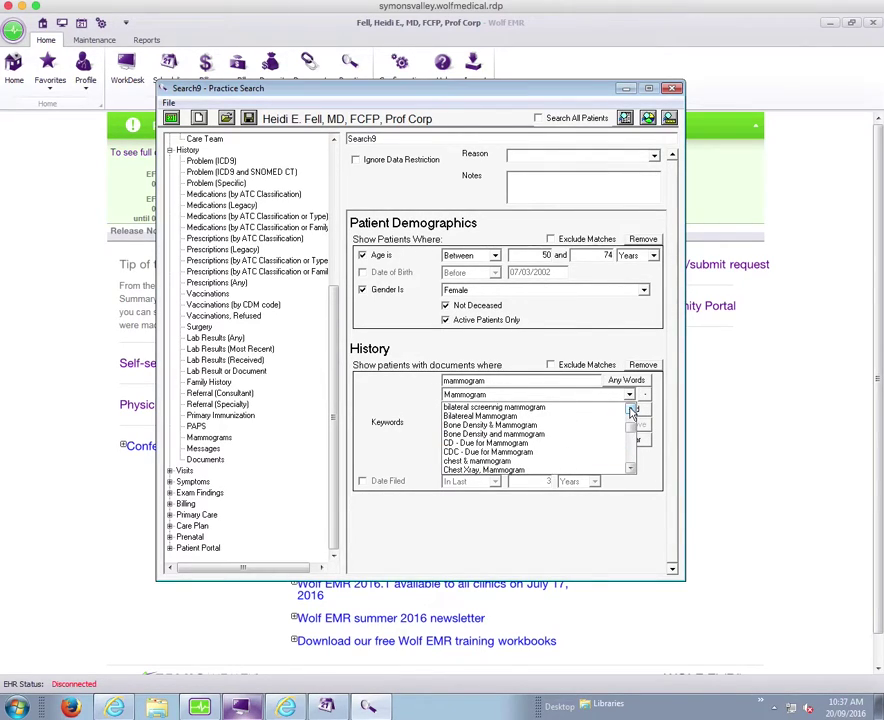
pyautogui.click(523, 406)
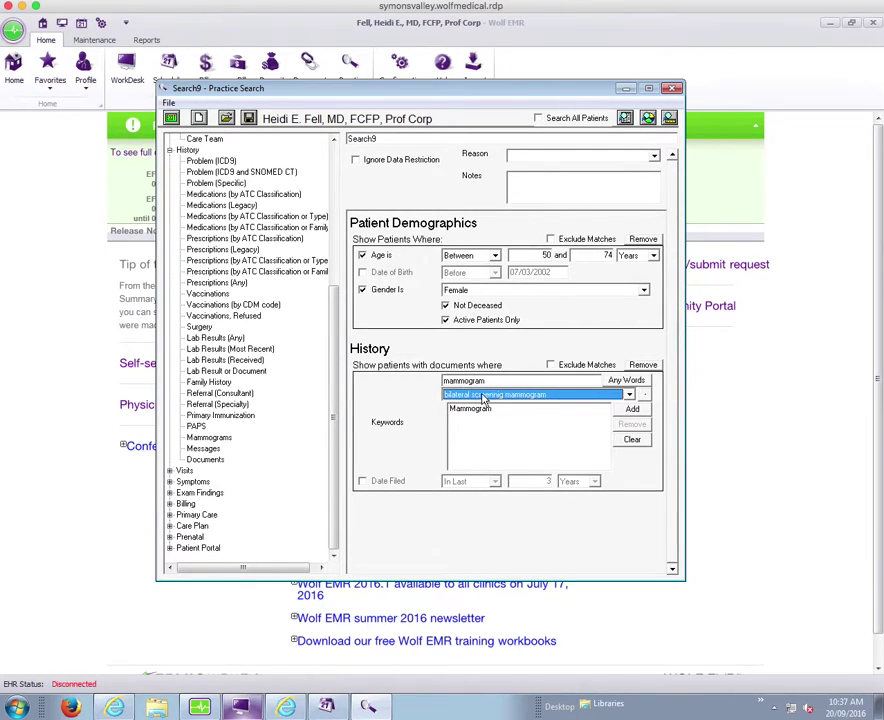
pyautogui.click(632, 410)
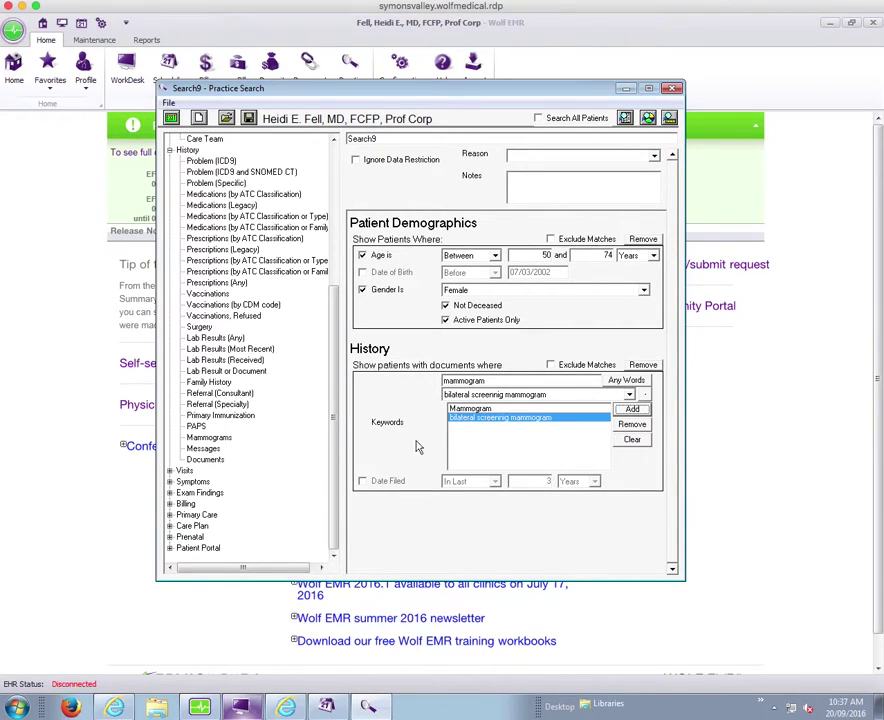
pyautogui.click(362, 481)
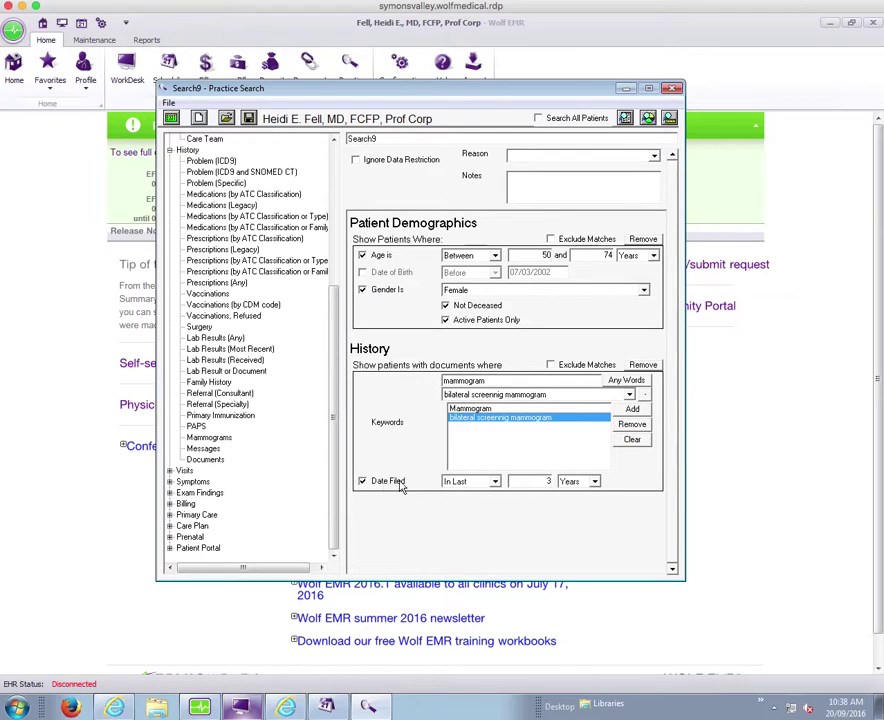
pyautogui.click(546, 481)
pyautogui.click(648, 119)
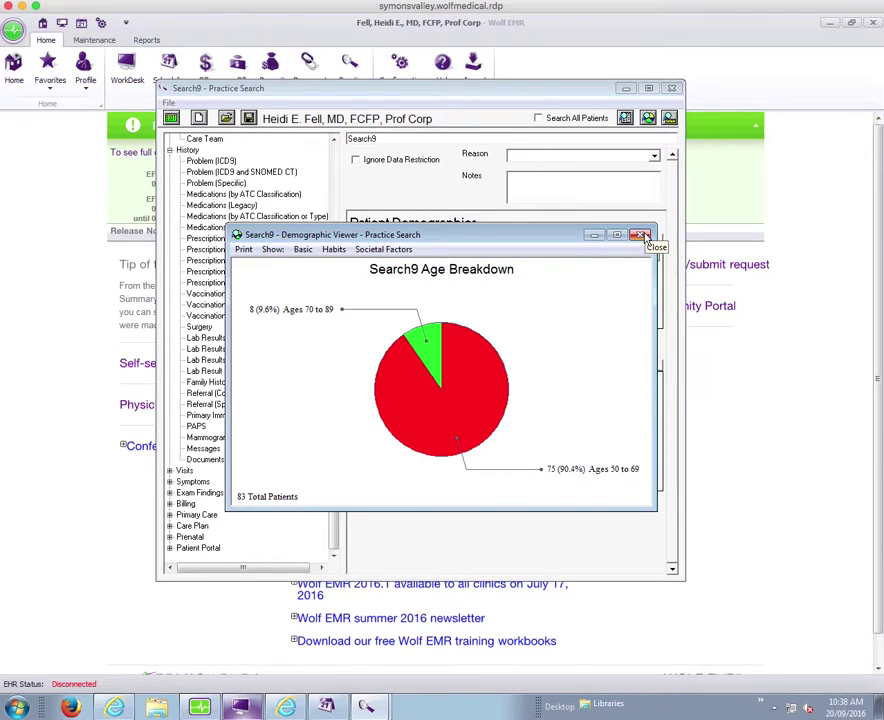
pyautogui.click(643, 236)
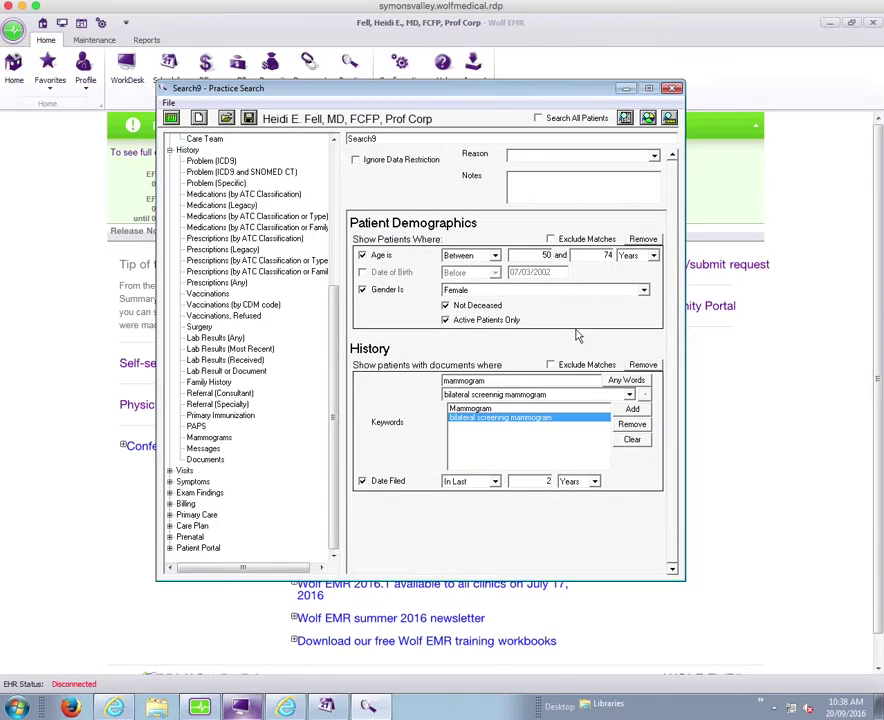
# Exclude patients with matching mammogram documents, rerun the search for 20 patients, and close the chart
pyautogui.click(550, 365)
pyautogui.click(647, 118)
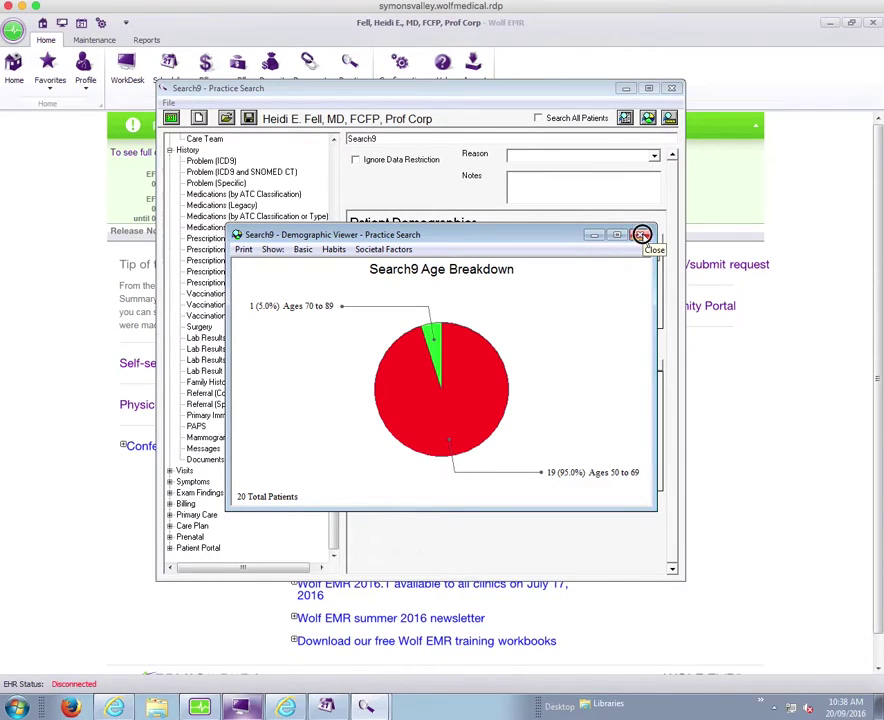
pyautogui.click(641, 236)
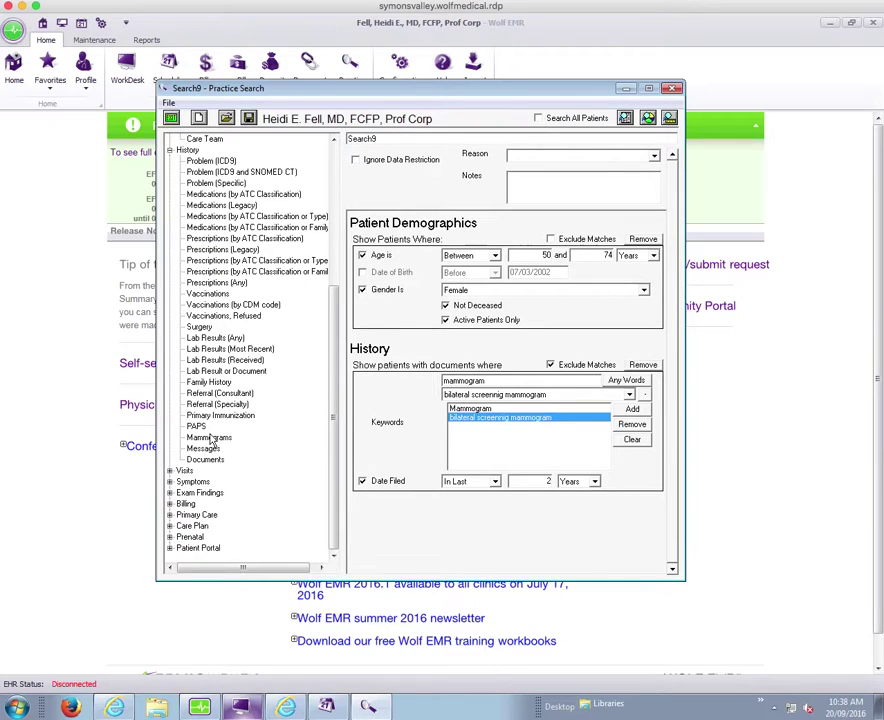
# Add an excluding Surgery criterion with Bilat Extended Rad Mastectomy as its first keyword
pyautogui.doubleClick(204, 339)
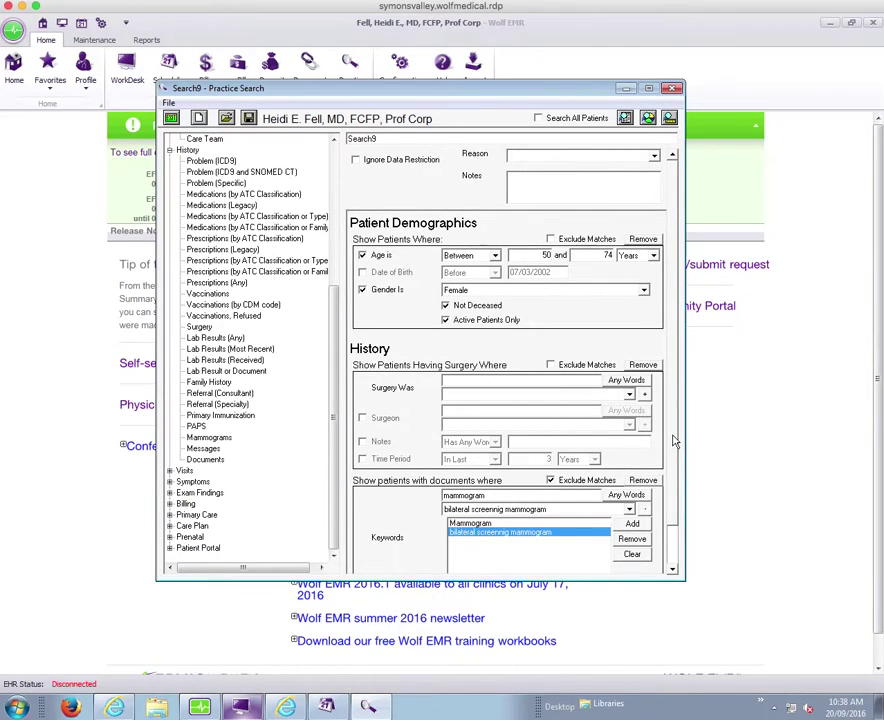
pyautogui.click(551, 366)
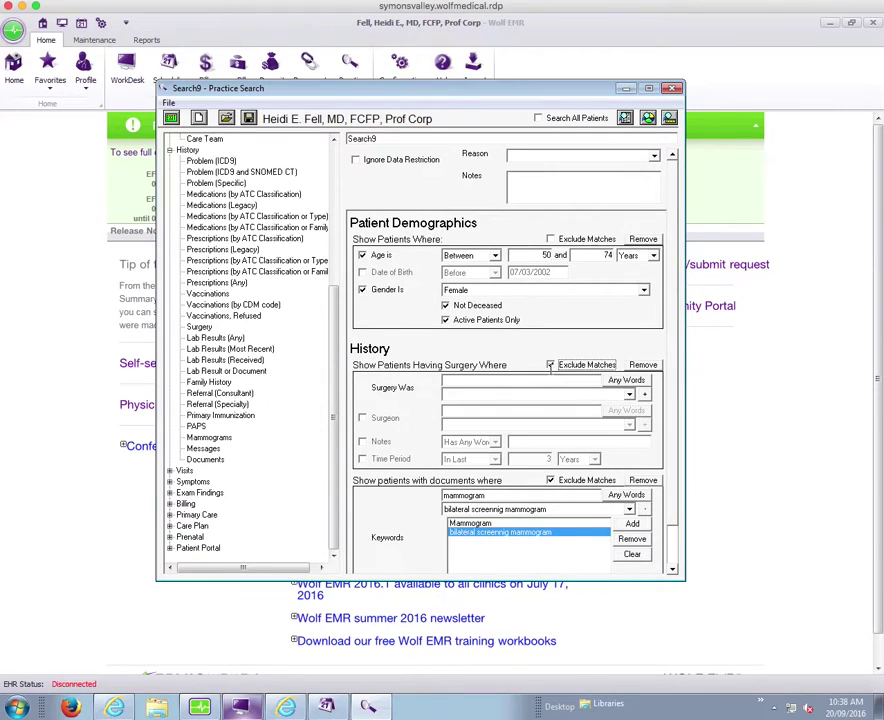
pyautogui.click(460, 380)
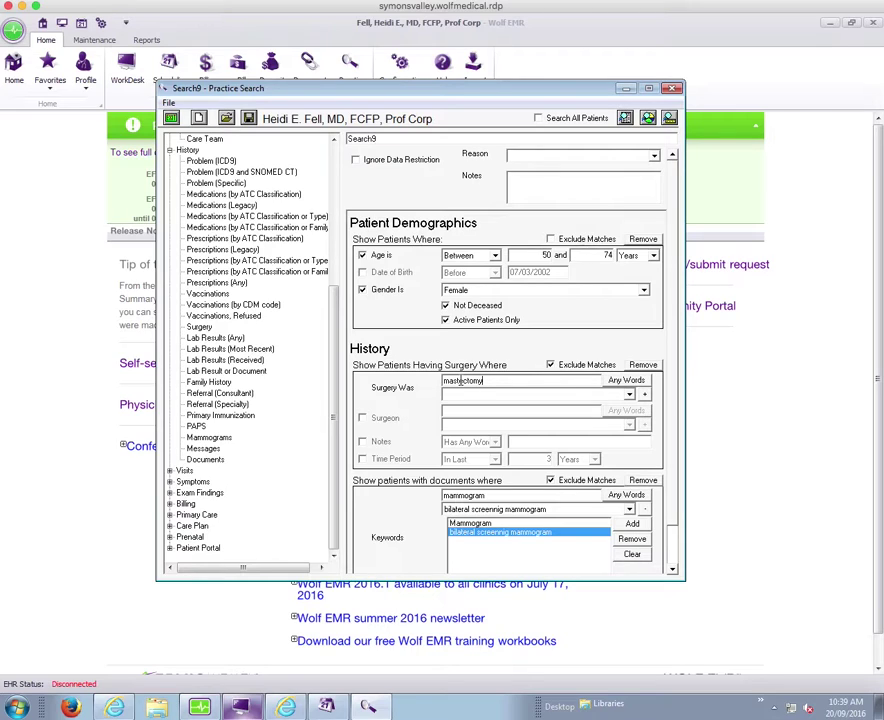
pyautogui.write('mastectomy')
pyautogui.click(629, 396)
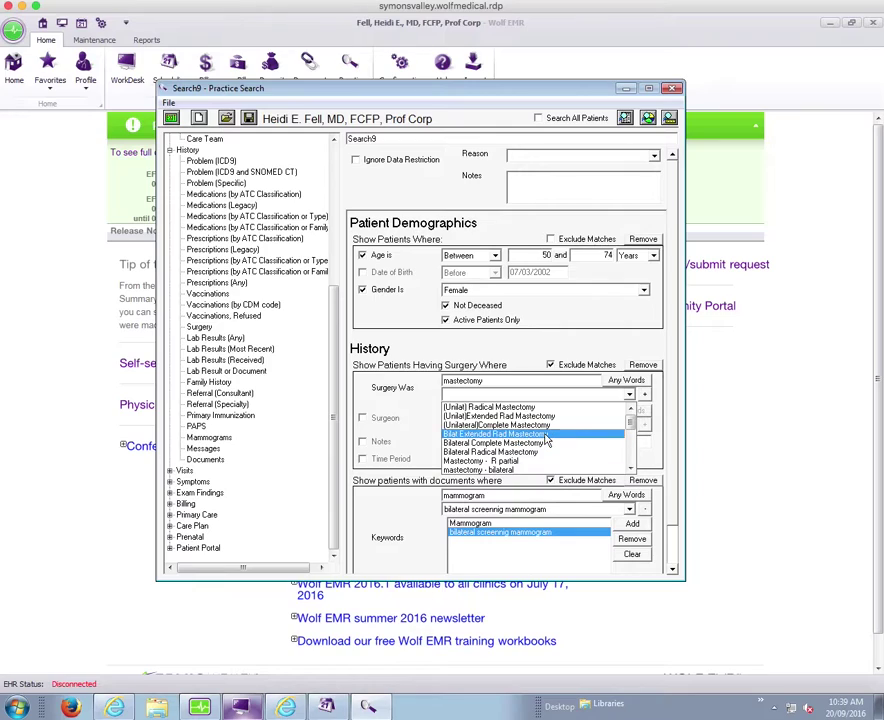
pyautogui.click(546, 438)
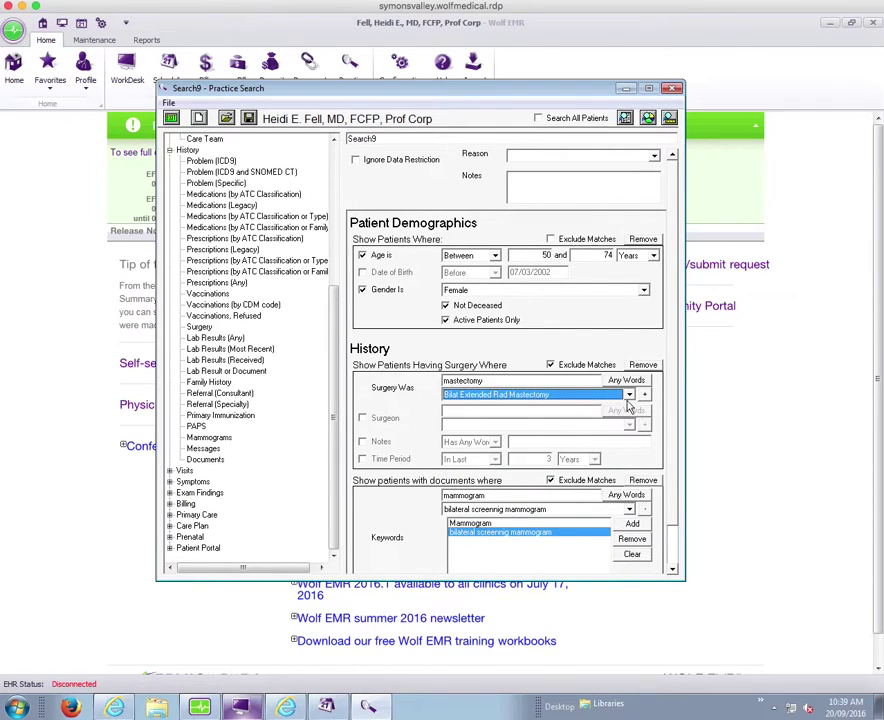
pyautogui.click(645, 395)
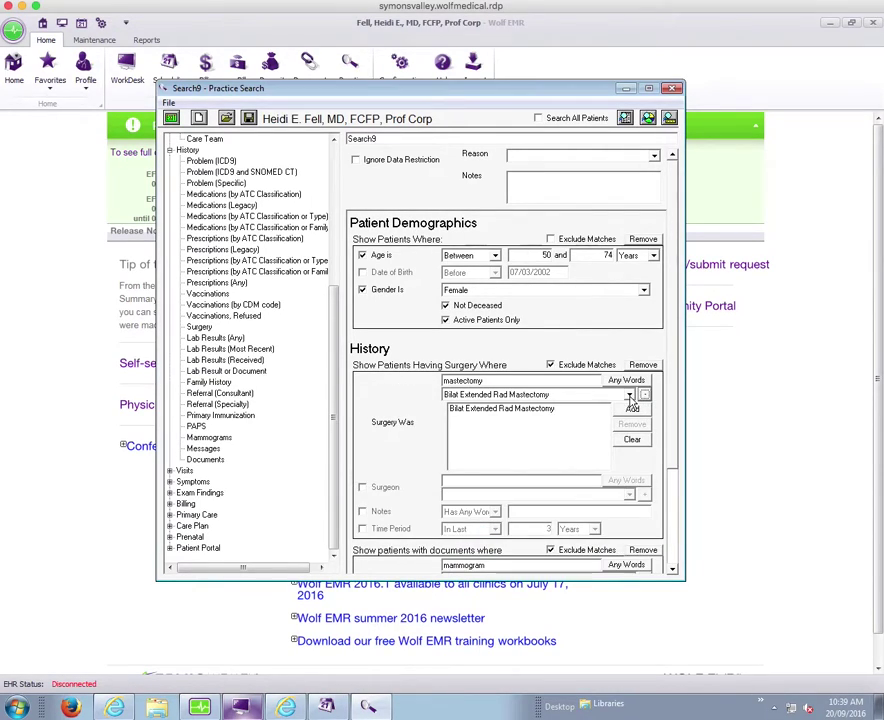
# Add Bilateral Complete Mastectomy and Bilateral Radical Mastectomy to the surgery keywords
pyautogui.click(630, 396)
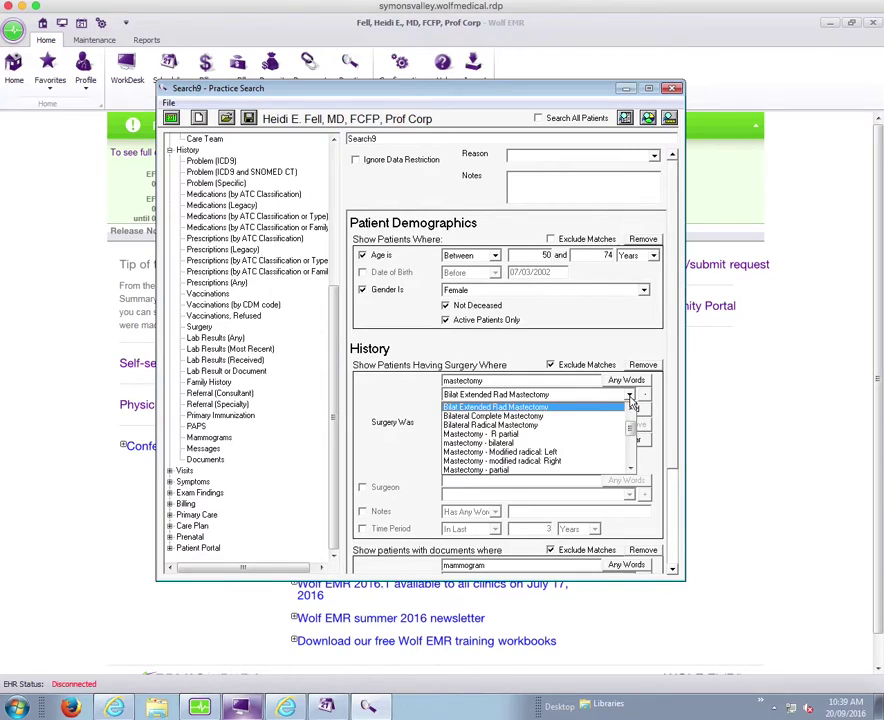
pyautogui.click(556, 416)
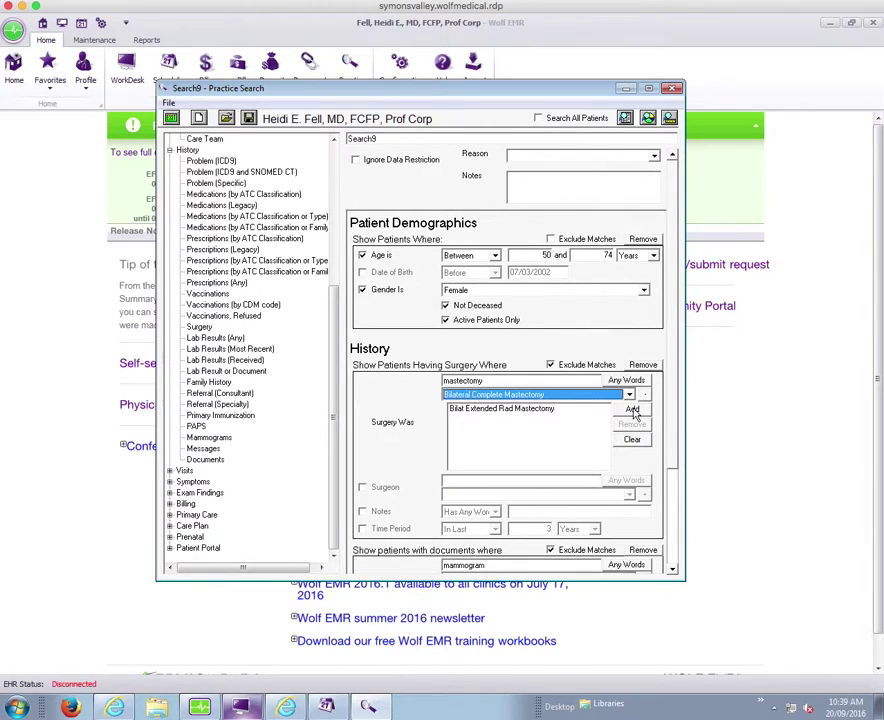
pyautogui.click(634, 409)
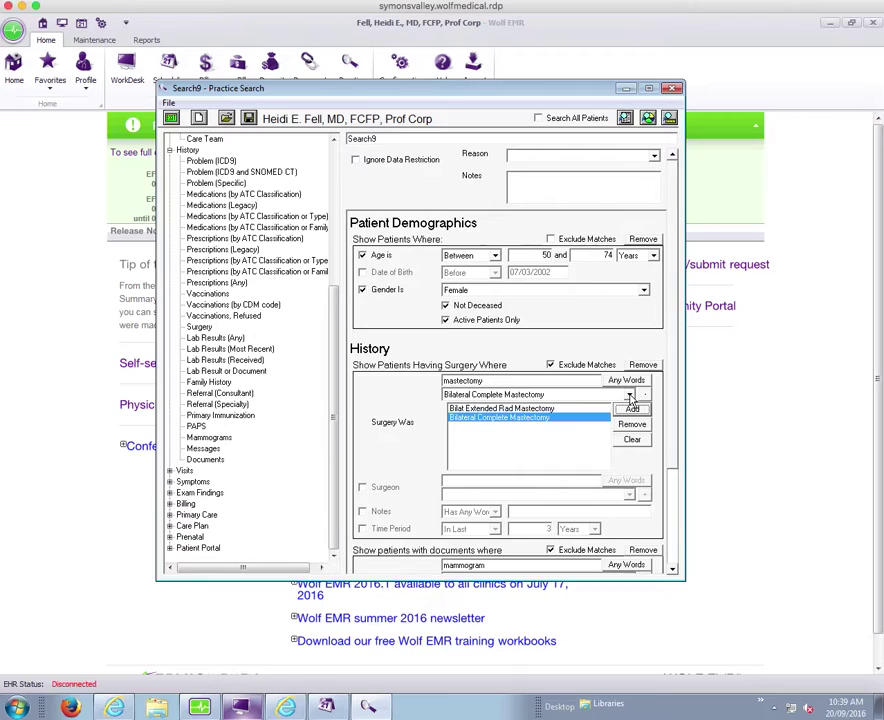
pyautogui.click(629, 395)
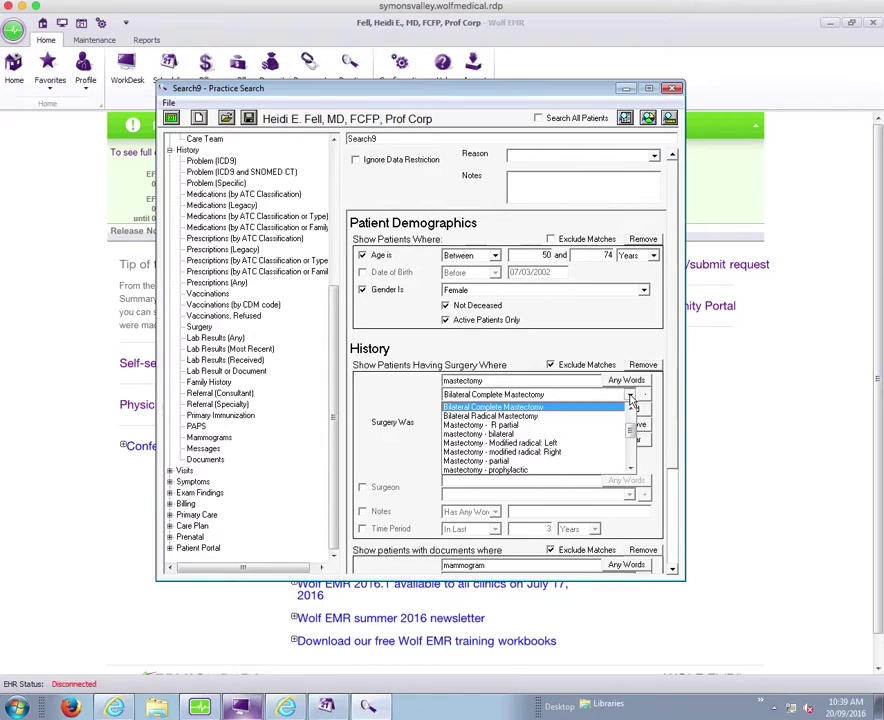
pyautogui.click(572, 416)
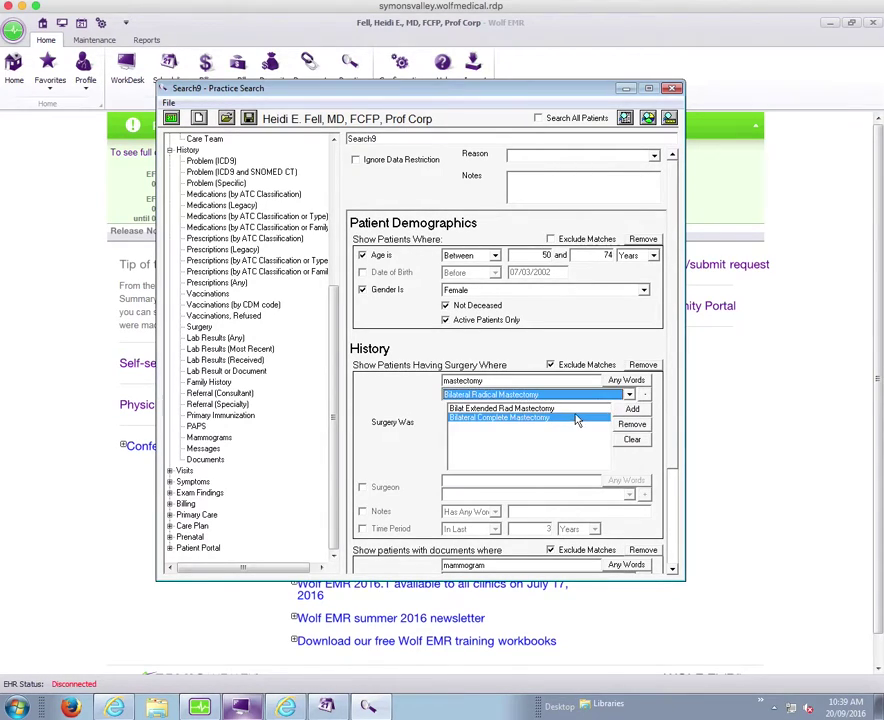
pyautogui.click(632, 411)
# Scroll the surgery list and add Oth Bilateral Subcu Mastectomy to the keywords
pyautogui.click(629, 395)
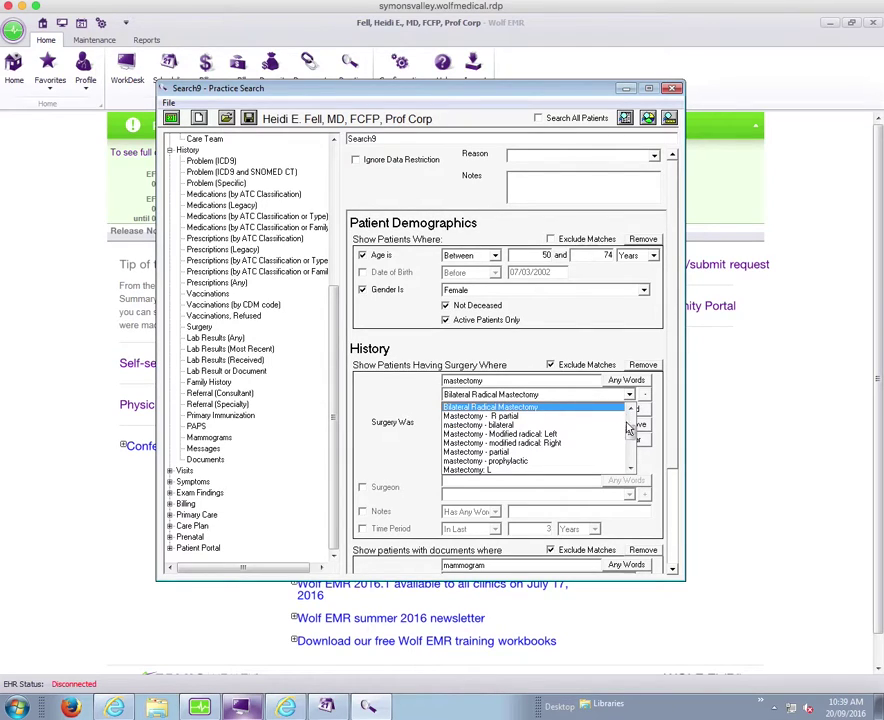
pyautogui.click(628, 467)
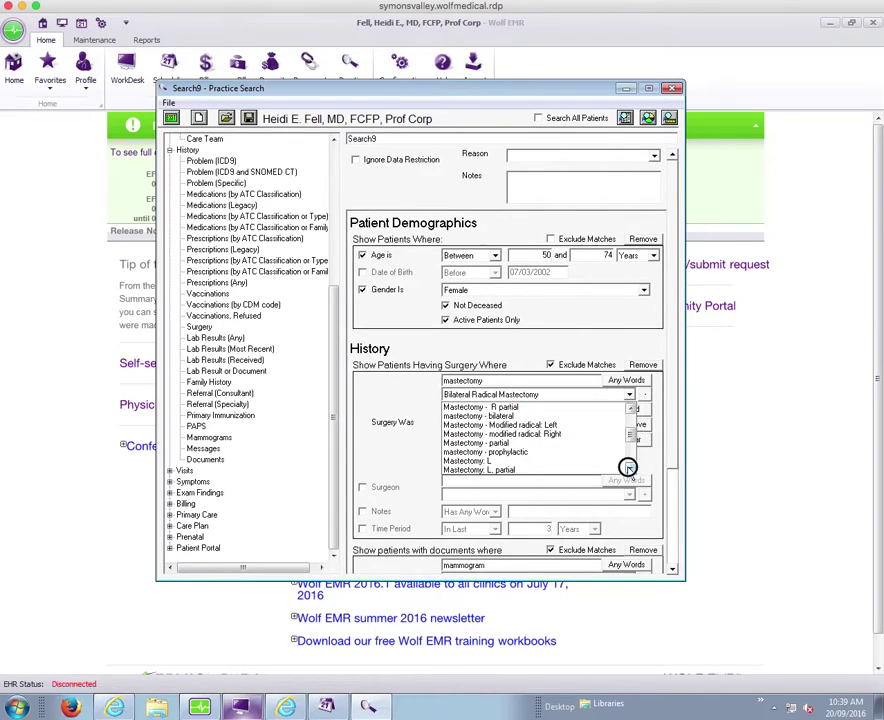
pyautogui.click(629, 469)
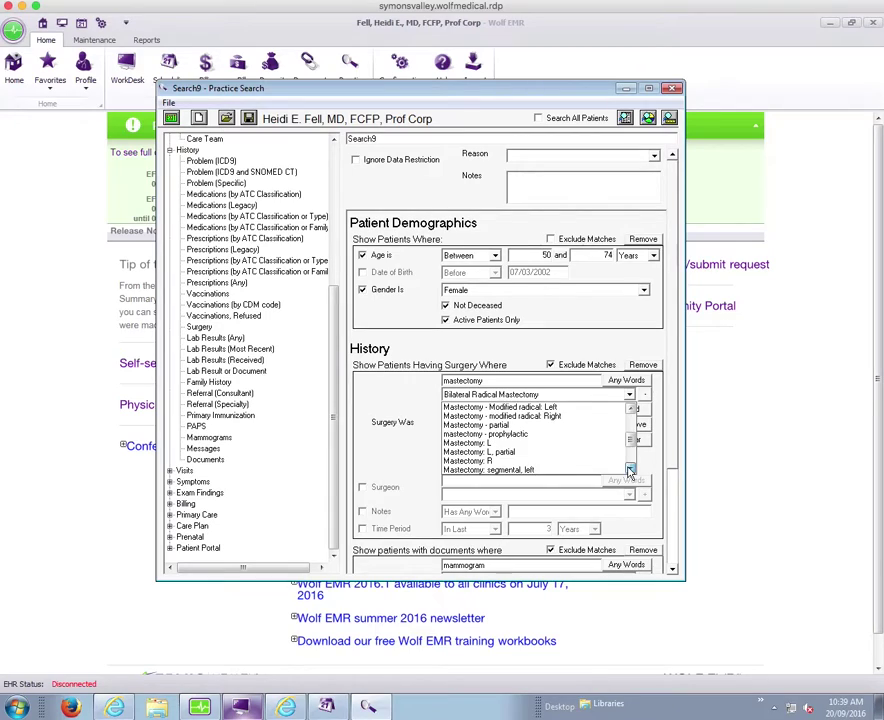
pyautogui.click(629, 469)
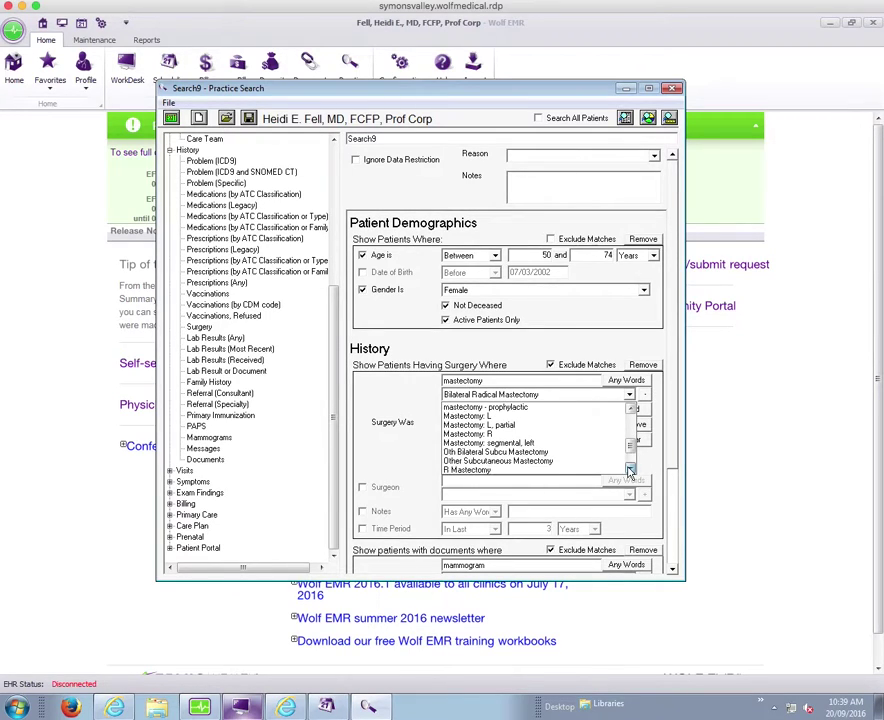
pyautogui.click(629, 469)
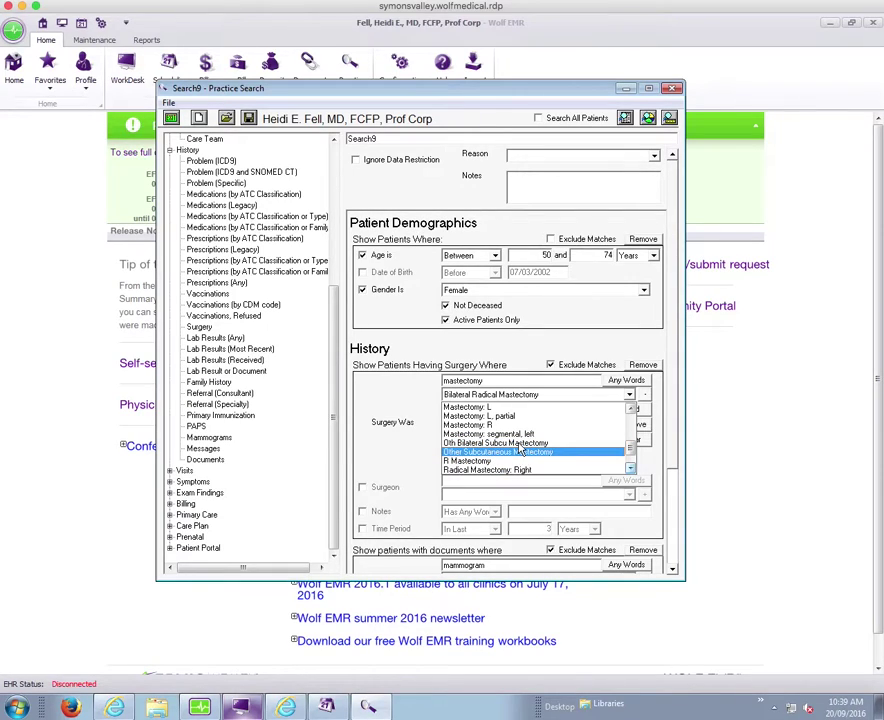
pyautogui.click(518, 444)
pyautogui.click(518, 444)
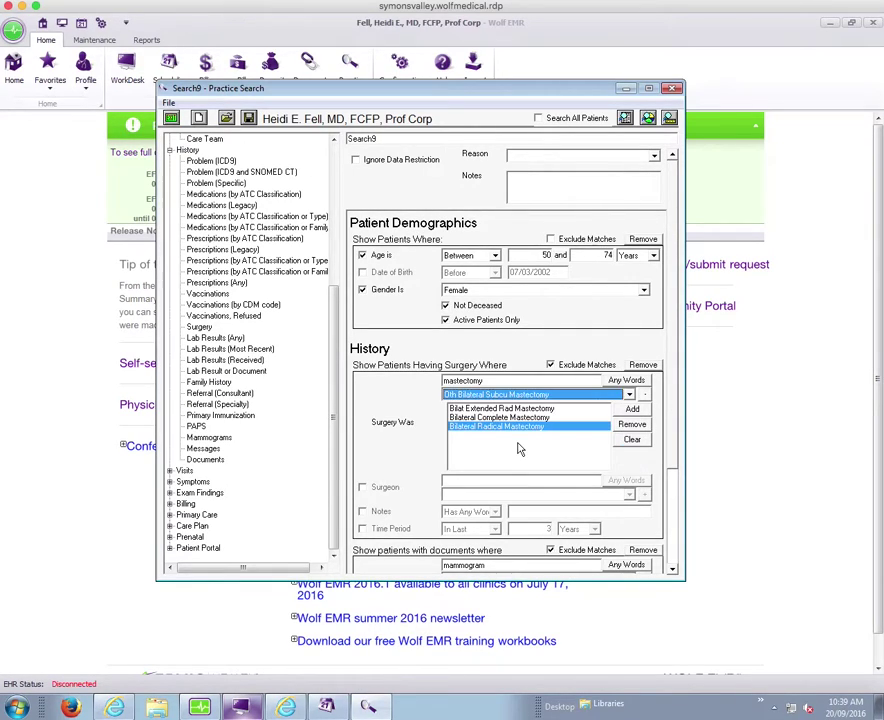
pyautogui.click(628, 411)
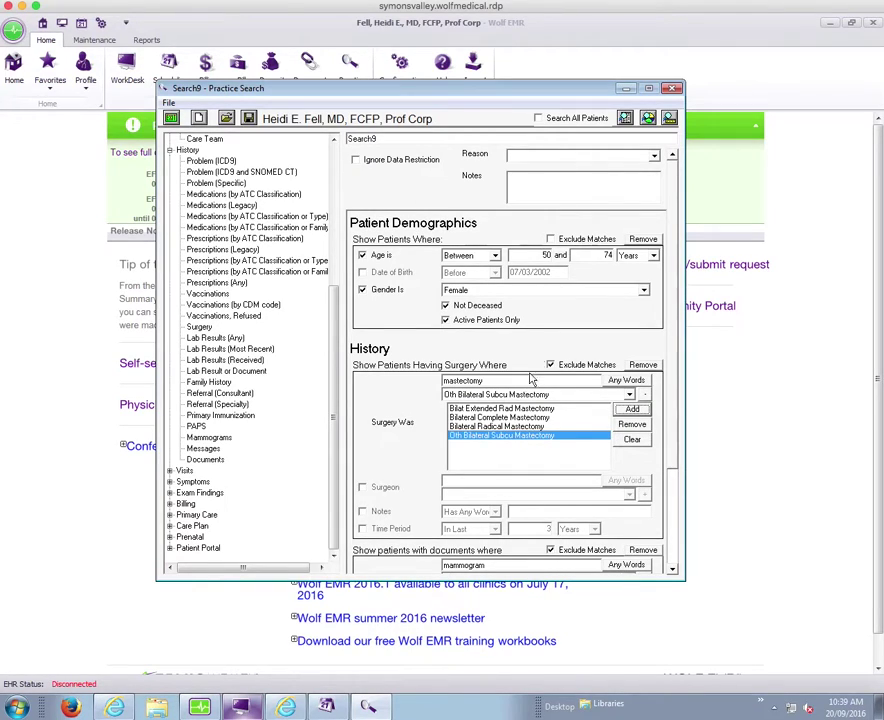
pyautogui.click(648, 118)
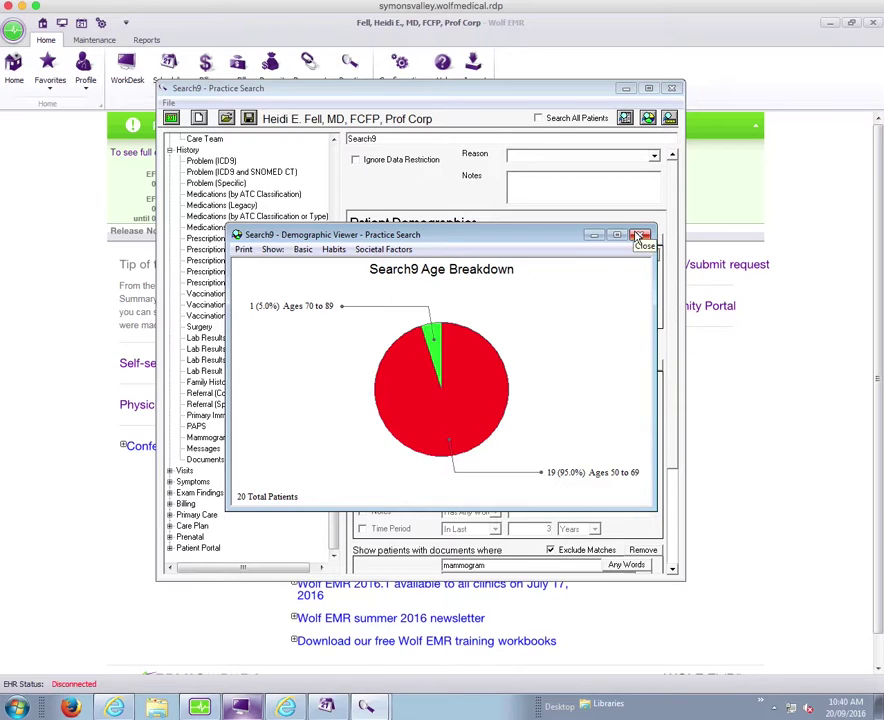
pyautogui.click(639, 236)
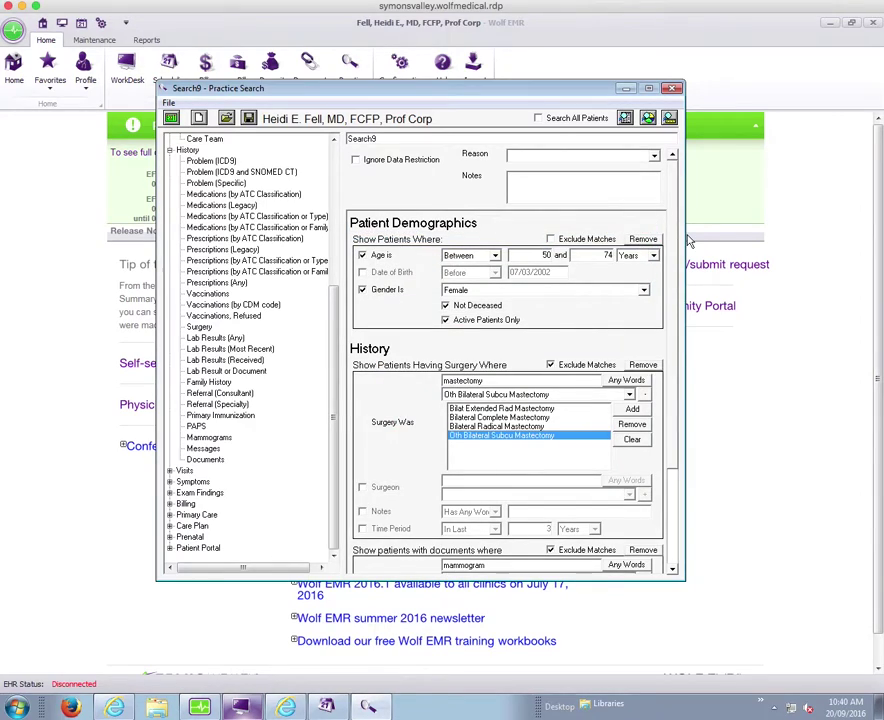
# Use File > Save Search As to save the search as new entry 'mammograms age 50-74'
pyautogui.scroll(-1, 678, 451)
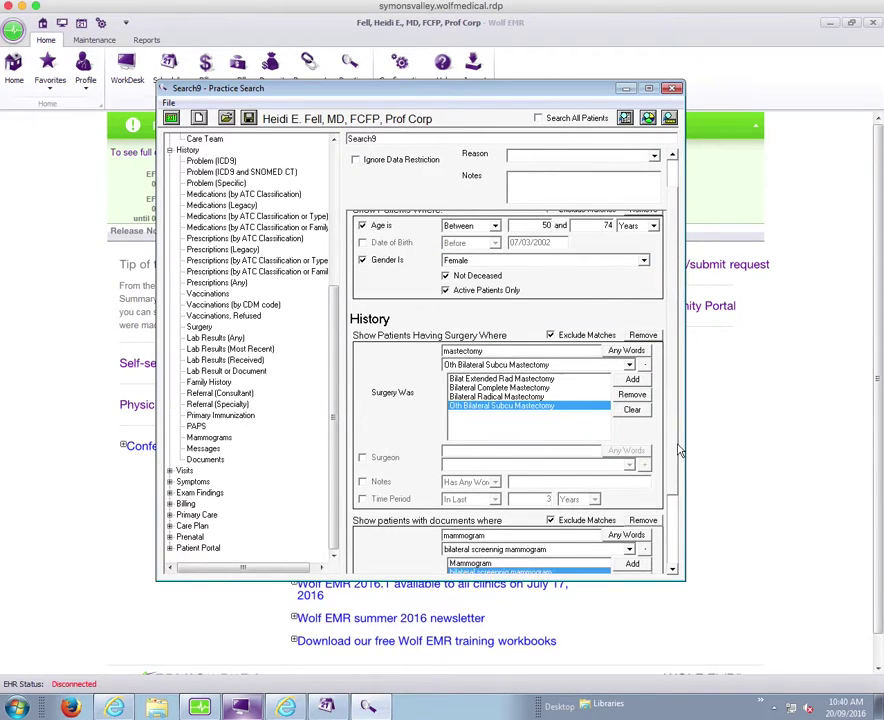
pyautogui.scroll(-3, 678, 451)
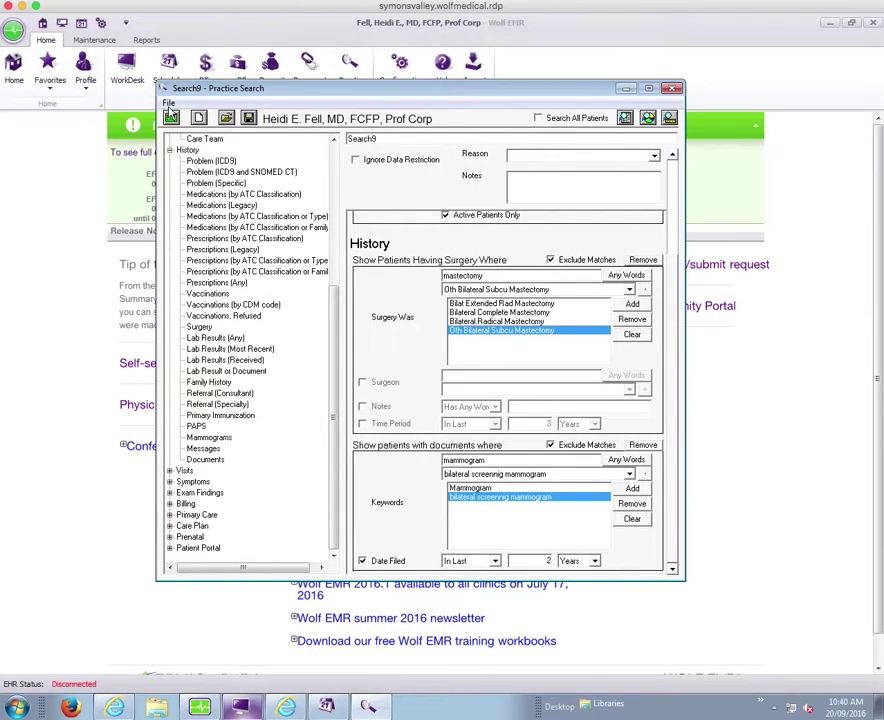
pyautogui.hotkey('alt', 'f')
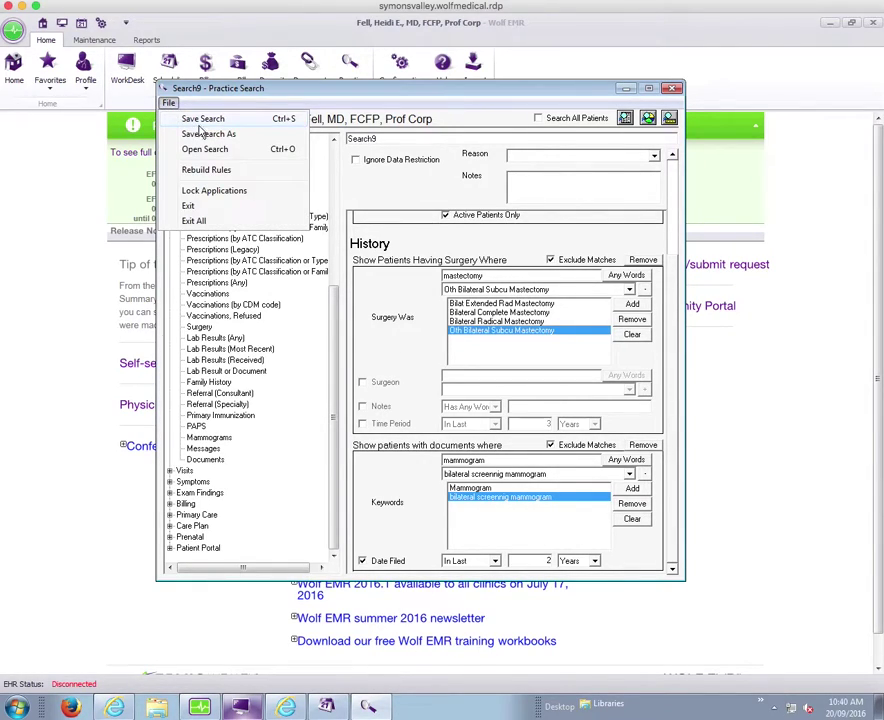
pyautogui.click(251, 136)
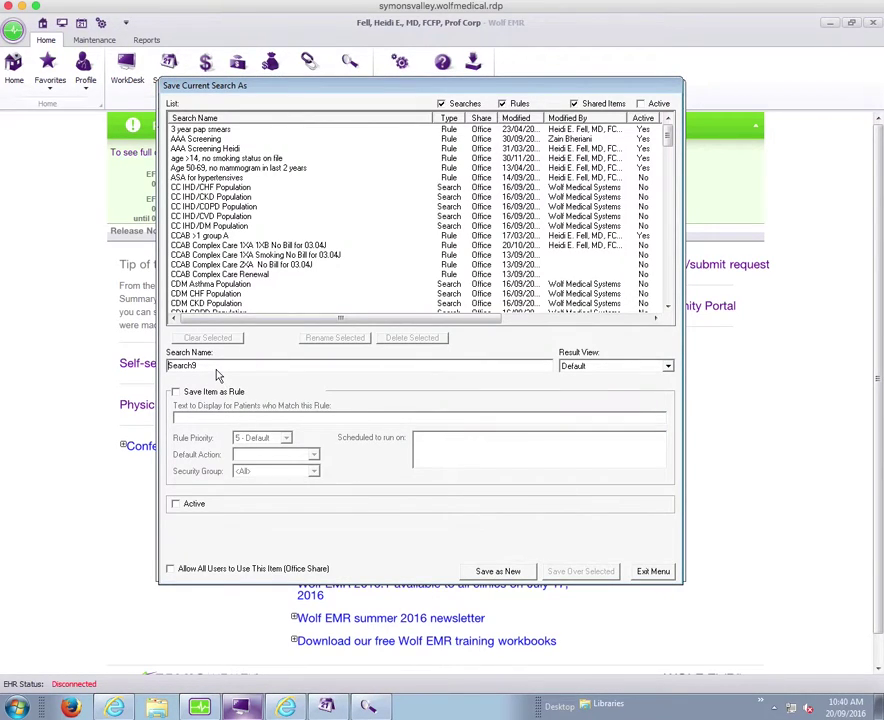
pyautogui.click(219, 370)
pyautogui.hotkey('ctrl', 'a')
pyautogui.write('mammo')
pyautogui.press('BackSpace')
pyautogui.write('ograms')
pyautogui.write(' age ')
pyautogui.write('50-7')
pyautogui.write('4')
pyautogui.click(508, 570)
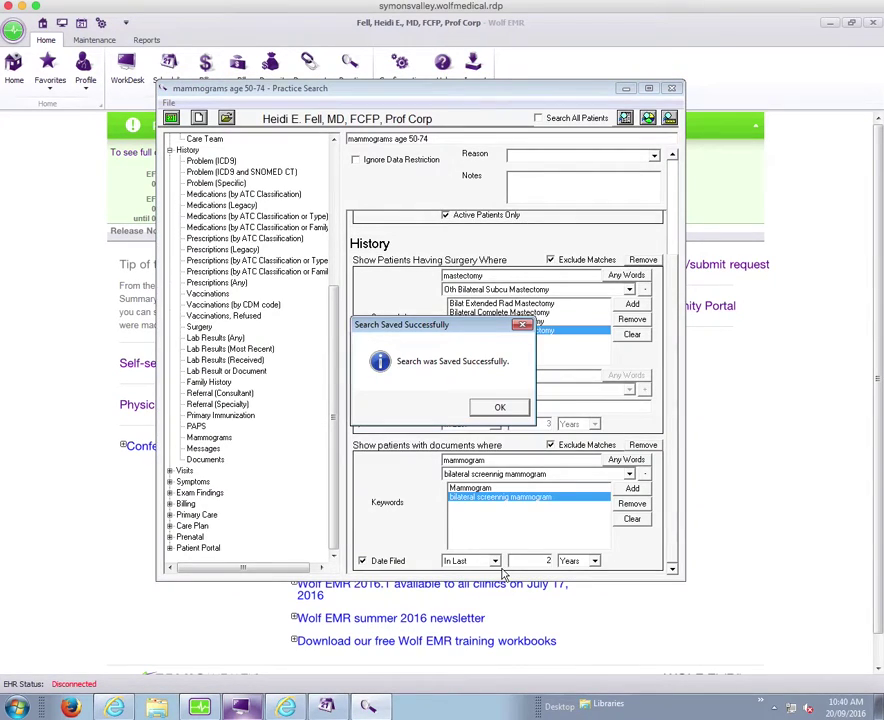
pyautogui.click(506, 409)
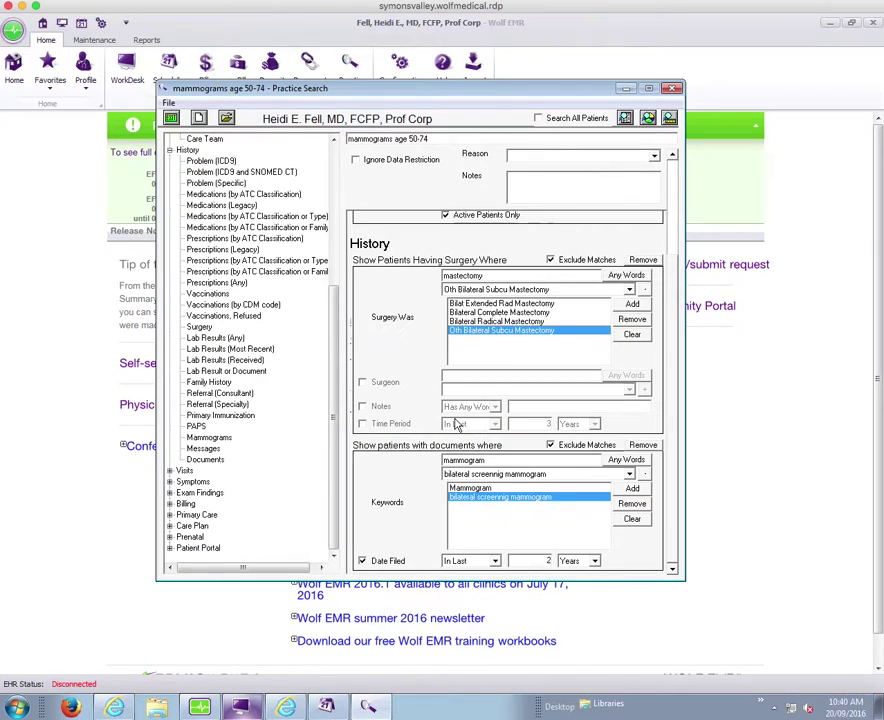